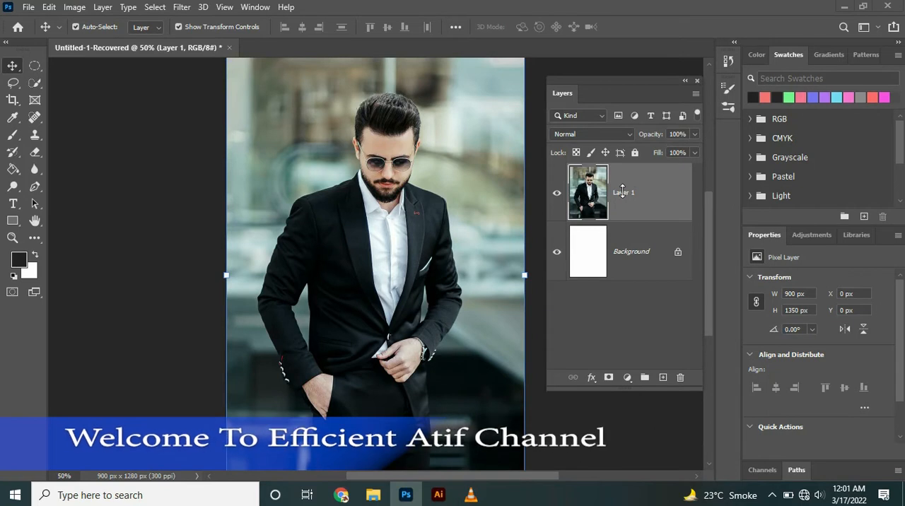
- Duplicate the photo layer and add a Color Balance adjustment shifting the midtones toward cyan, magenta and blue
key("ctrl+j")
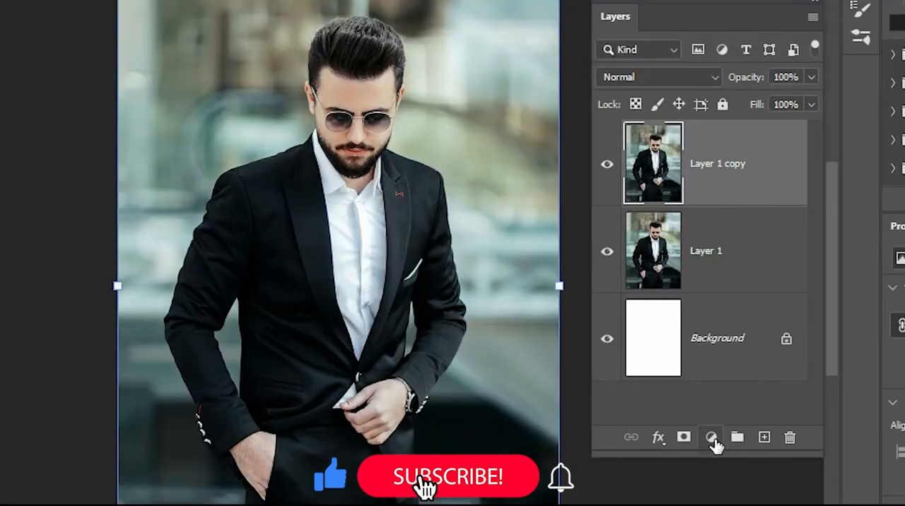
left_click(712, 437)
left_click(613, 261)
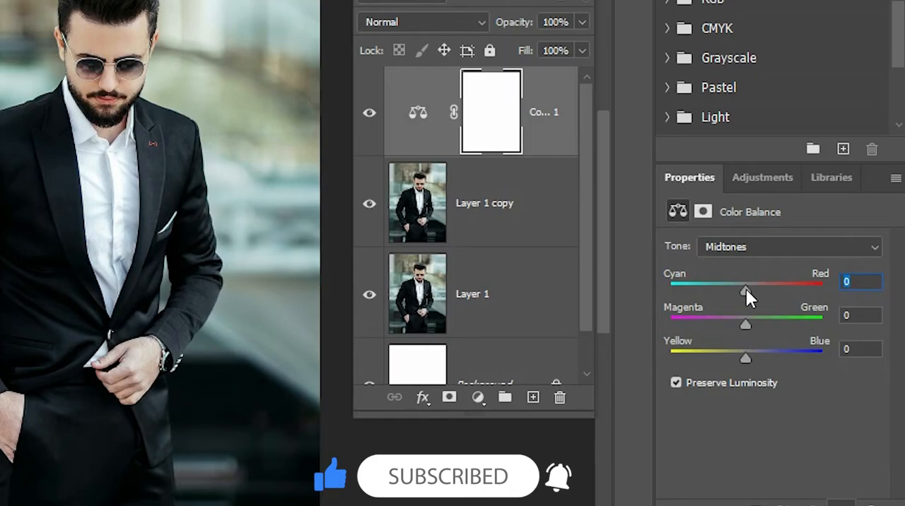
left_click_drag(732, 289, 734, 290)
left_click_drag(744, 323, 732, 322)
left_click_drag(745, 358, 763, 358)
- Add a Hue/Saturation adjustment directly above Layer 1 copy and set its saturation to -37
left_click(488, 209)
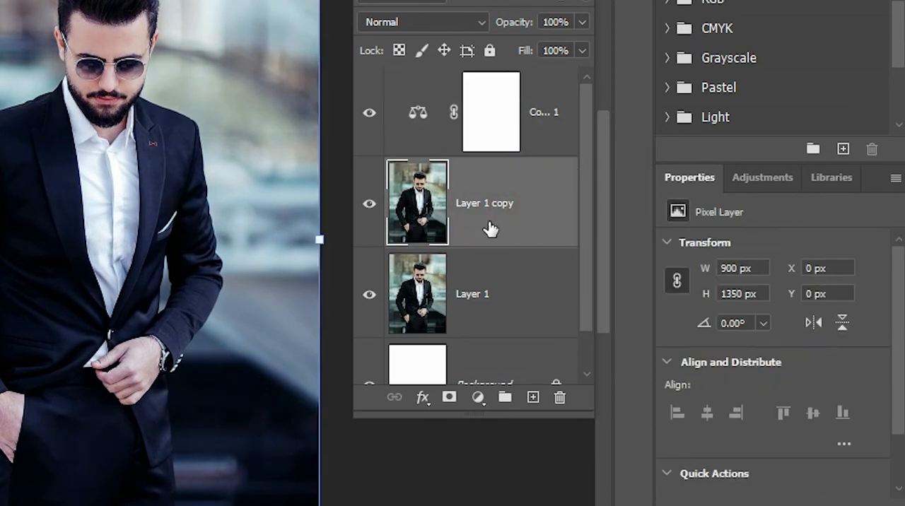
left_click(476, 400)
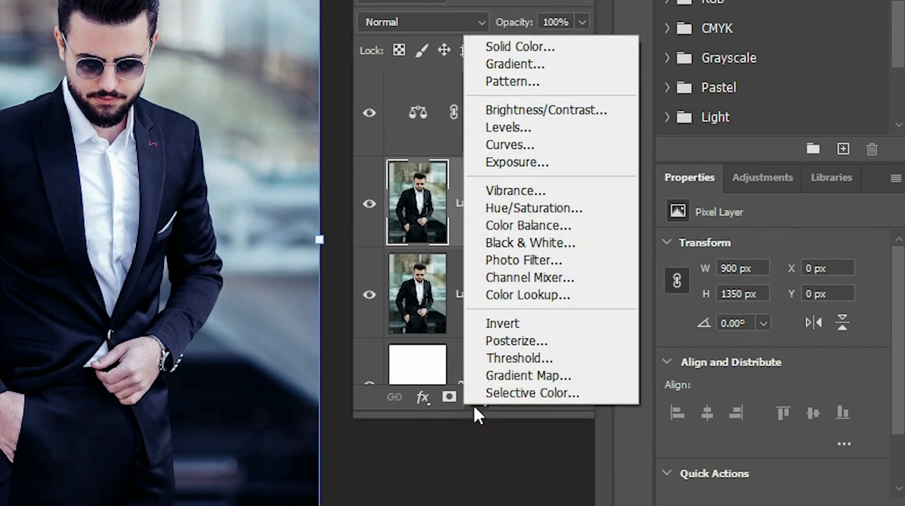
left_click(496, 215)
left_click_drag(773, 363, 735, 362)
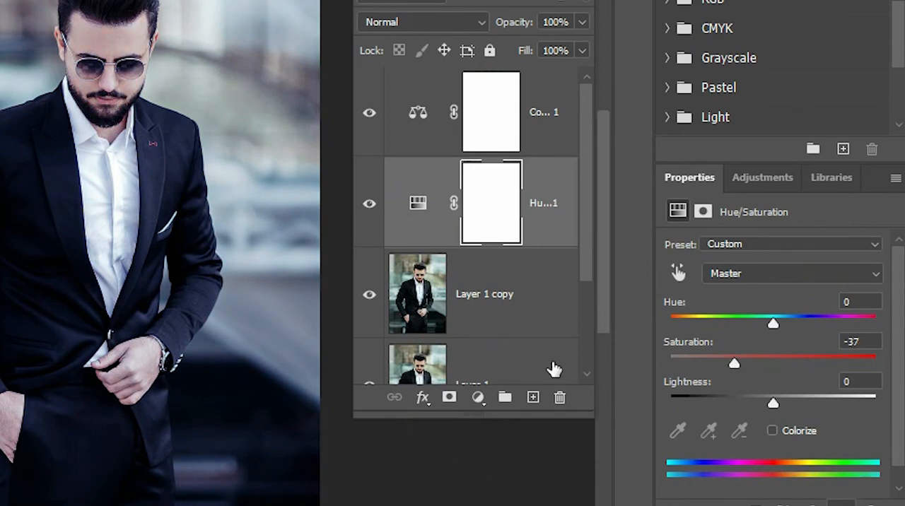
- Add a Brightness/Contrast adjustment directly above Layer 1 copy, set brightness to -113 and increase the contrast
left_click(459, 297)
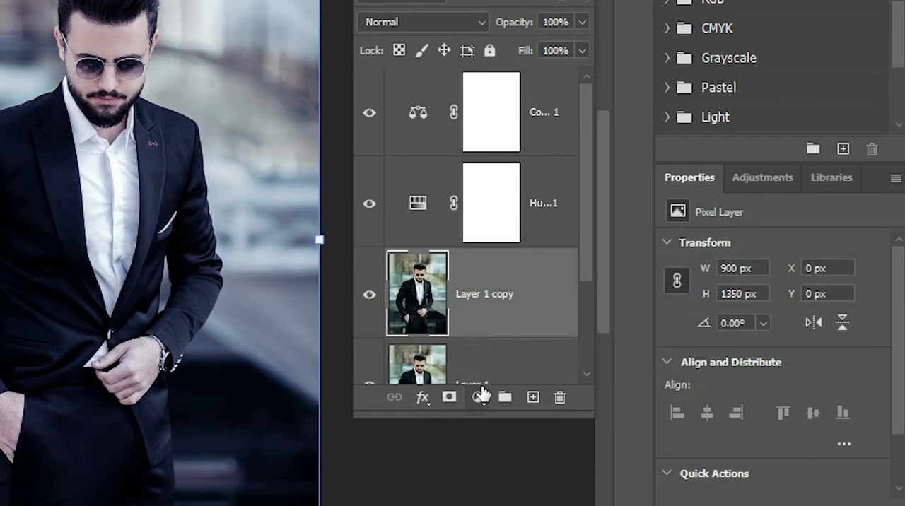
left_click(478, 398)
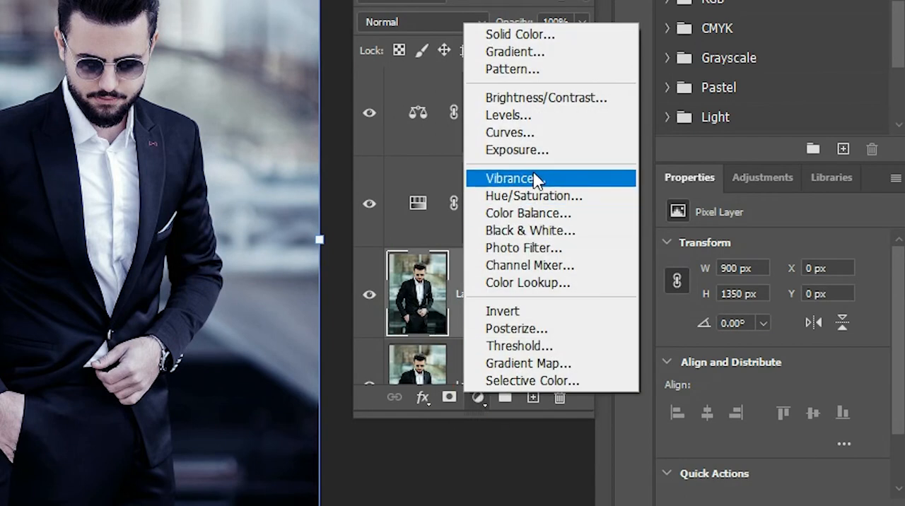
left_click(525, 99)
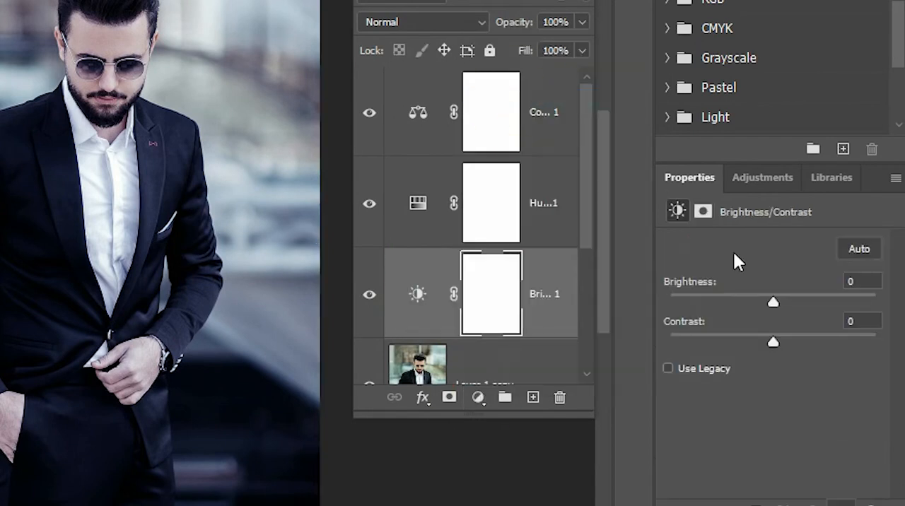
left_click_drag(772, 298, 697, 291)
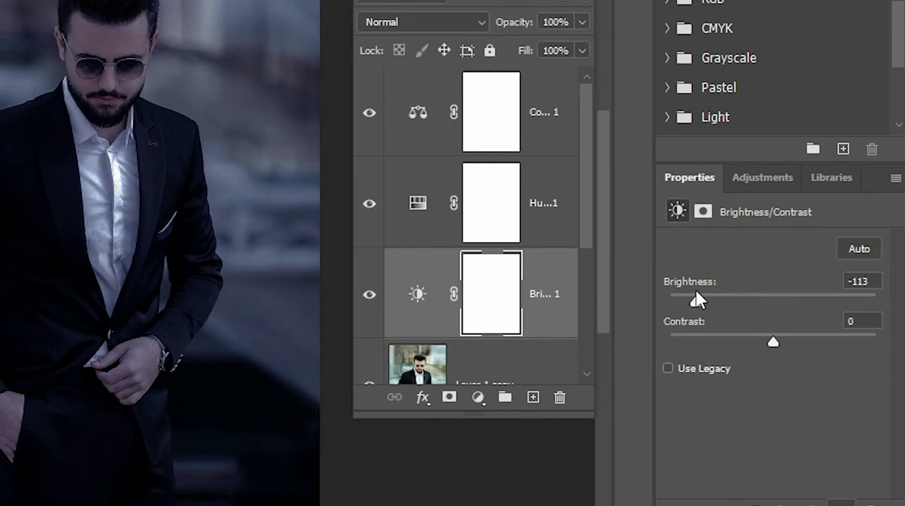
left_click_drag(774, 338, 798, 337)
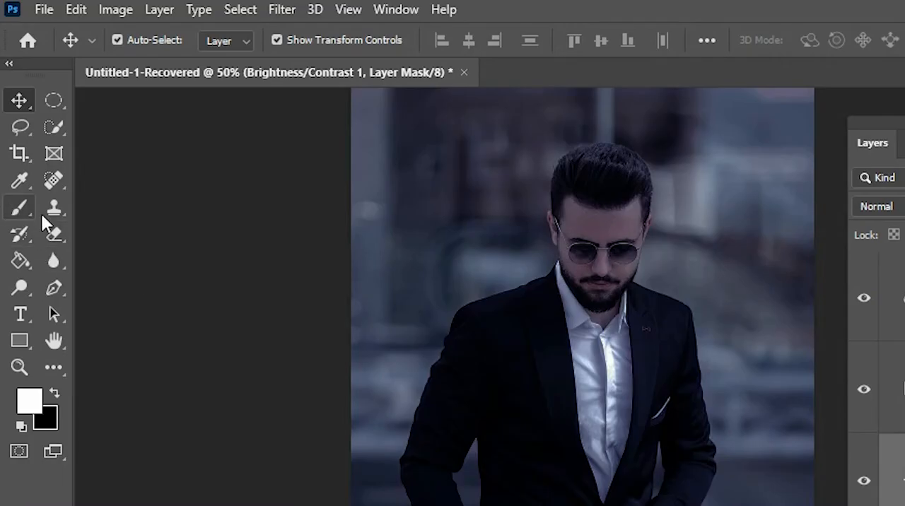
- Use a soft round 250 px Eraser at low opacity to lighten the Brightness/Contrast mask over the man
left_click(54, 233)
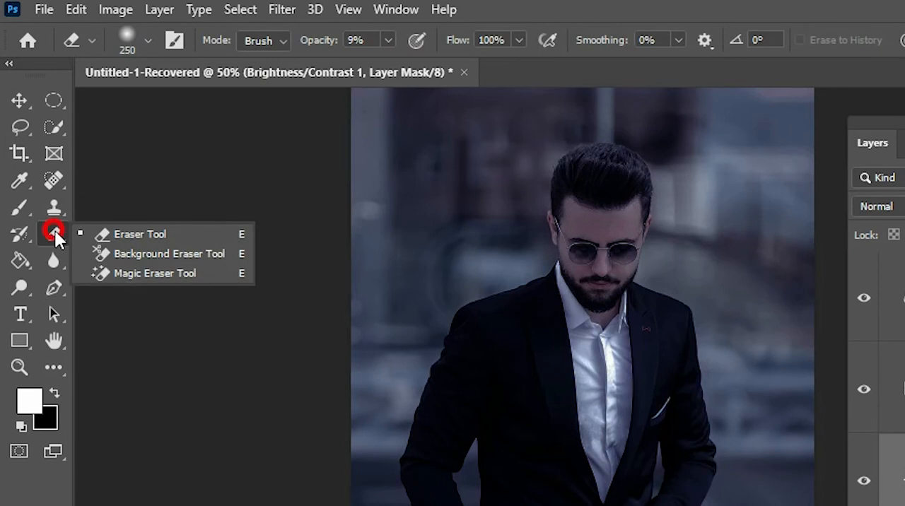
left_click(147, 41)
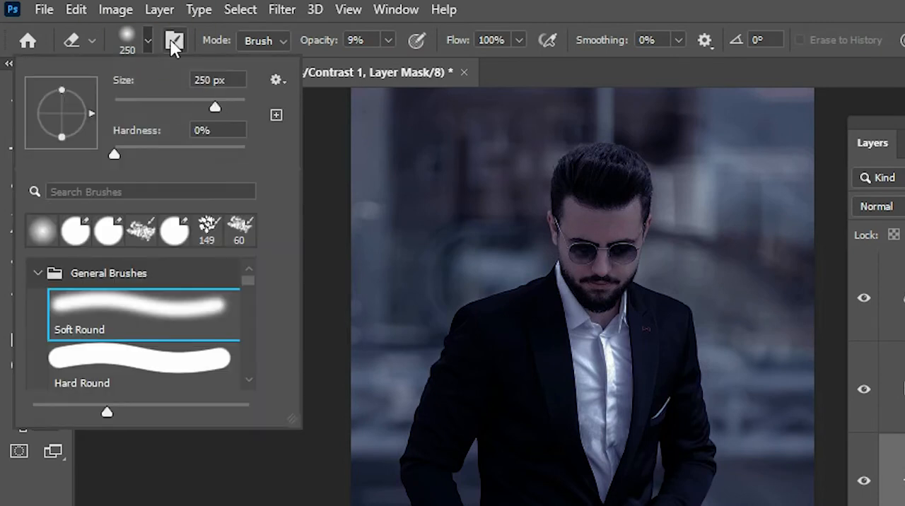
left_click(149, 42)
left_click(387, 40)
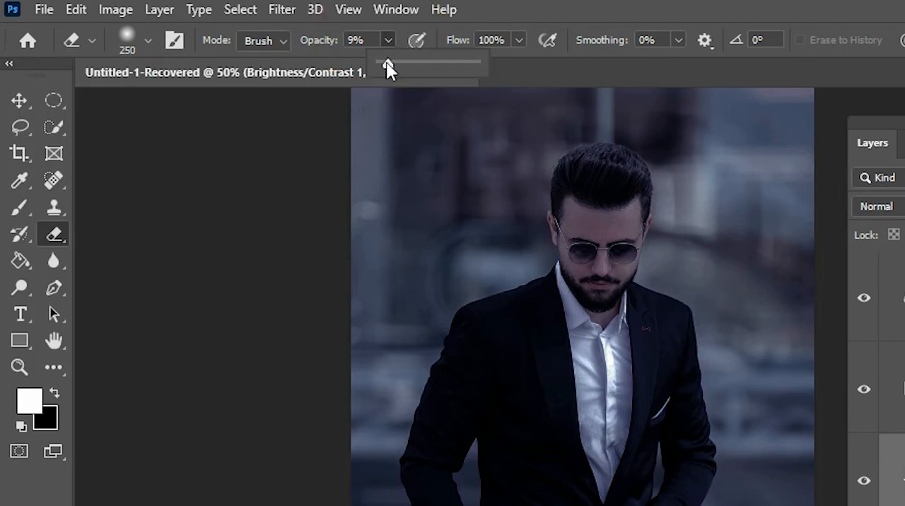
left_click_drag(392, 65, 394, 64)
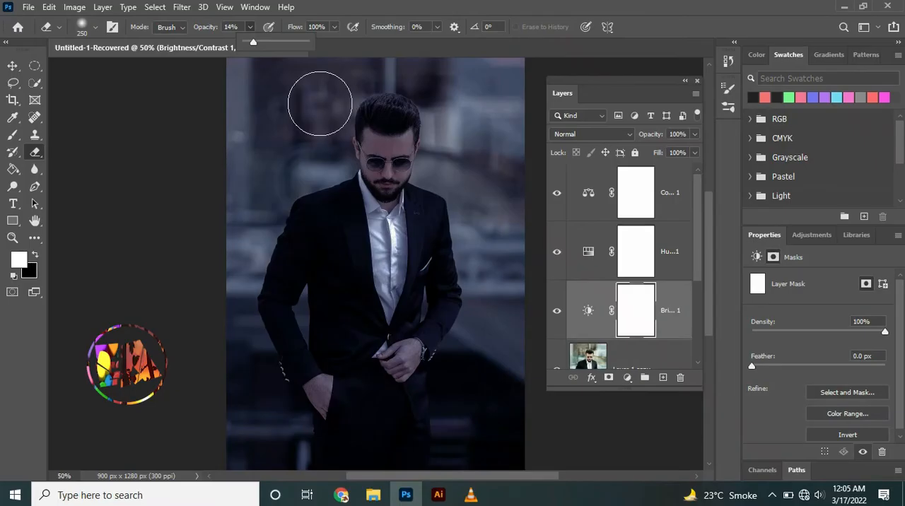
mouse_move(320, 103)
left_mouse_down()
mouse_move(360, 122)
mouse_move(415, 126)
mouse_move(351, 145)
mouse_move(383, 174)
mouse_move(356, 198)
mouse_move(362, 121)
mouse_move(394, 112)
mouse_move(362, 169)
mouse_move(389, 213)
mouse_move(439, 232)
mouse_move(351, 204)
mouse_move(358, 285)
mouse_move(395, 299)
mouse_move(322, 234)
mouse_move(413, 329)
mouse_move(432, 373)
mouse_move(334, 380)
mouse_move(390, 331)
mouse_move(336, 277)
mouse_move(373, 261)
mouse_move(316, 226)
mouse_move(327, 222)
mouse_move(309, 196)
mouse_move(341, 253)
mouse_move(311, 274)
mouse_move(313, 339)
mouse_move(427, 370)
mouse_move(451, 302)
mouse_move(436, 146)
mouse_move(425, 124)
mouse_move(392, 110)
mouse_move(363, 117)
mouse_move(457, 90)
mouse_move(347, 118)
mouse_move(370, 125)
mouse_move(400, 114)
mouse_move(331, 111)
mouse_move(315, 269)
mouse_move(316, 431)
mouse_move(411, 439)
mouse_move(395, 377)
mouse_move(469, 233)
mouse_move(440, 157)
mouse_move(358, 118)
mouse_move(300, 208)
mouse_move(302, 312)
mouse_move(379, 363)
mouse_move(326, 206)
left_mouse_up()
- Draw a dark filled rectangle about 1020 by 1391 px covering the whole photo
right_click(14, 223)
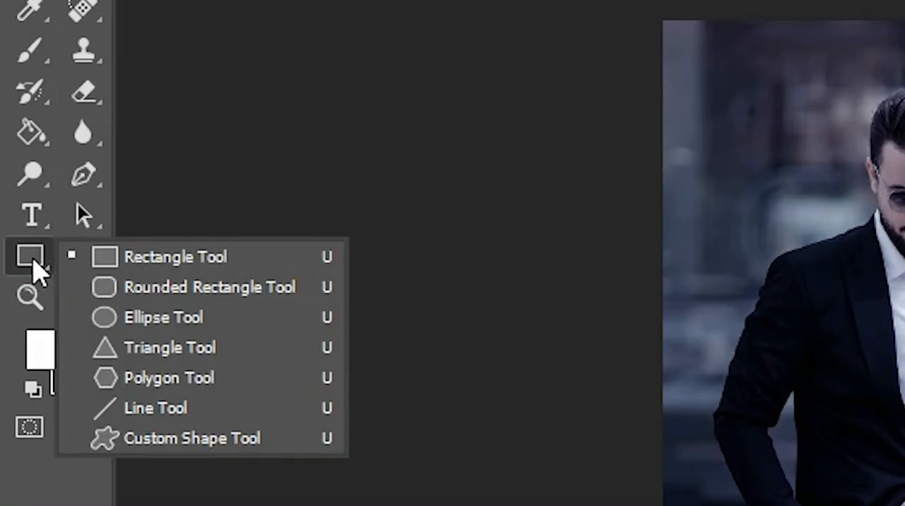
left_click(159, 259)
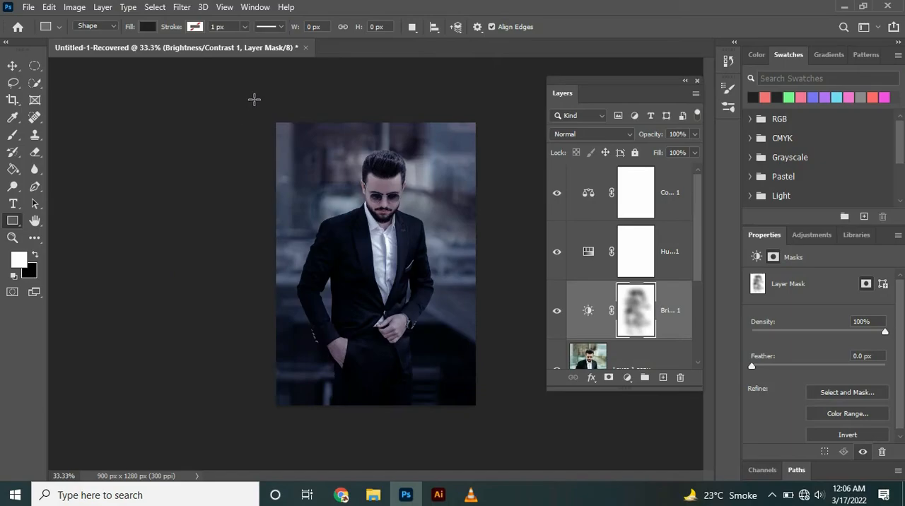
left_click_drag(275, 121, 493, 423)
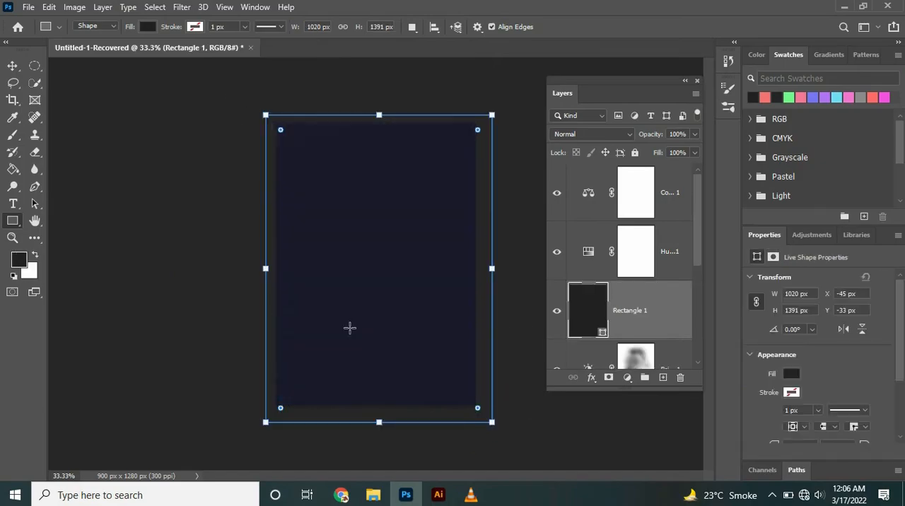
- Resize the rectangle to about 939 by 1280 px so it matches the canvas height
left_click(13, 67)
left_click_drag(266, 269, 275, 268)
left_click_drag(493, 269, 475, 269)
left_click_drag(376, 132, 376, 122)
left_click_drag(376, 404, 377, 406)
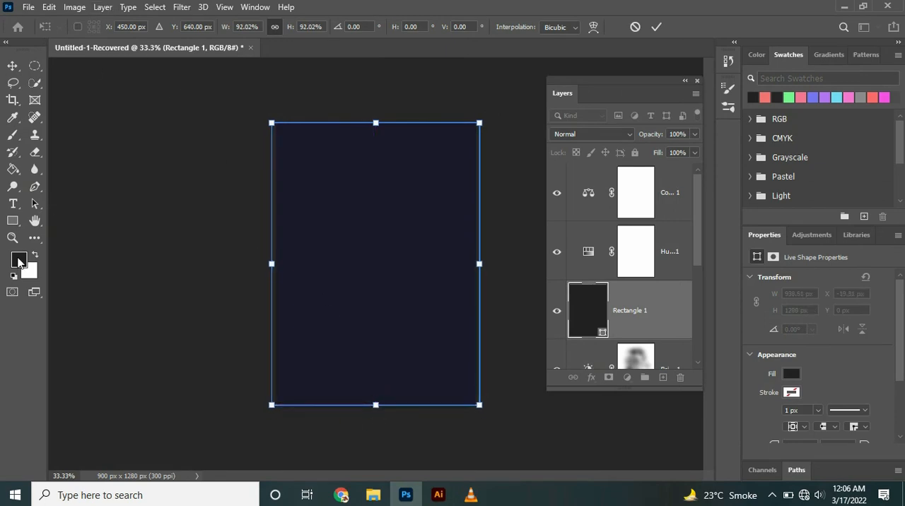
scroll(685, 252, "down", 1)
scroll(684, 255, "up", 1)
- Move the Rectangle 1 layer to the top of the layer stack and rasterize its shape
left_click_drag(639, 324, 621, 163)
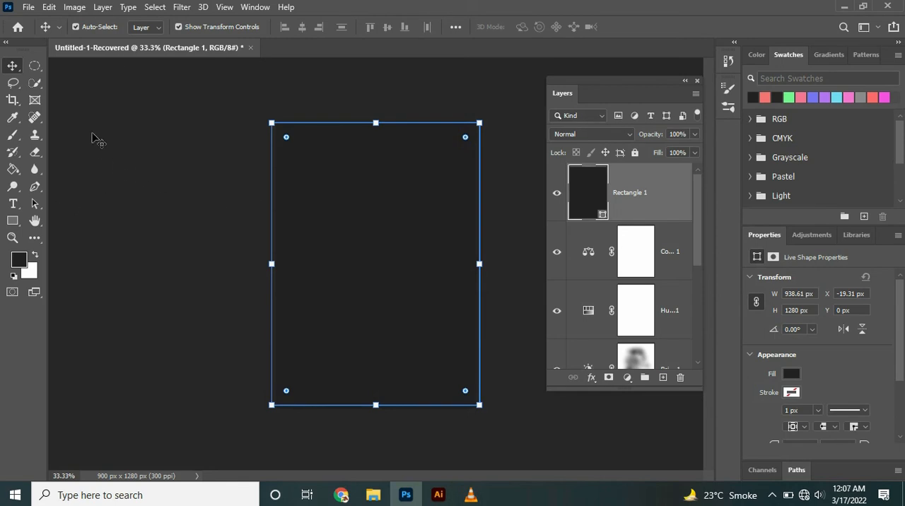
left_click(104, 6)
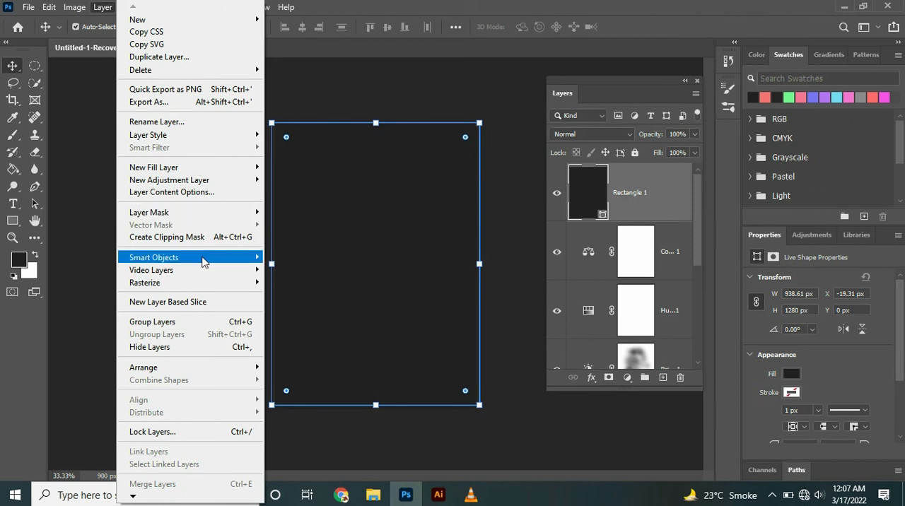
mouse_move(205, 283)
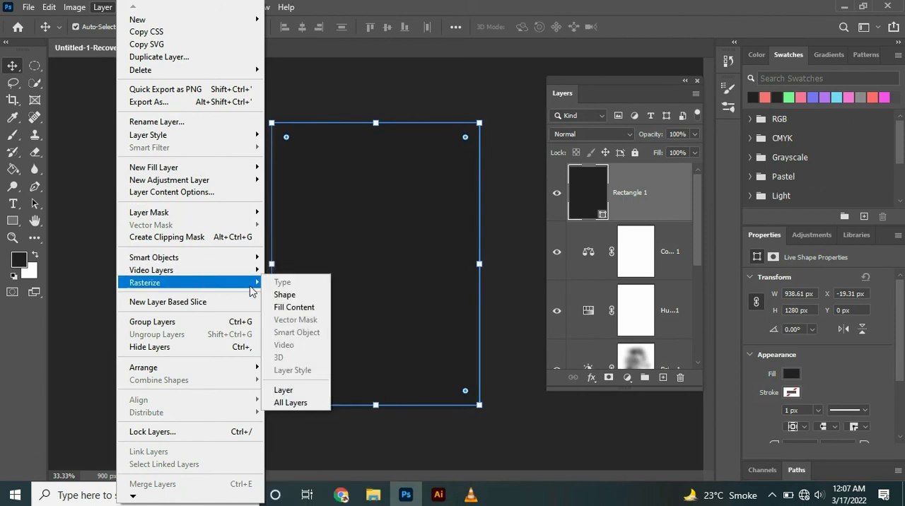
left_click(284, 295)
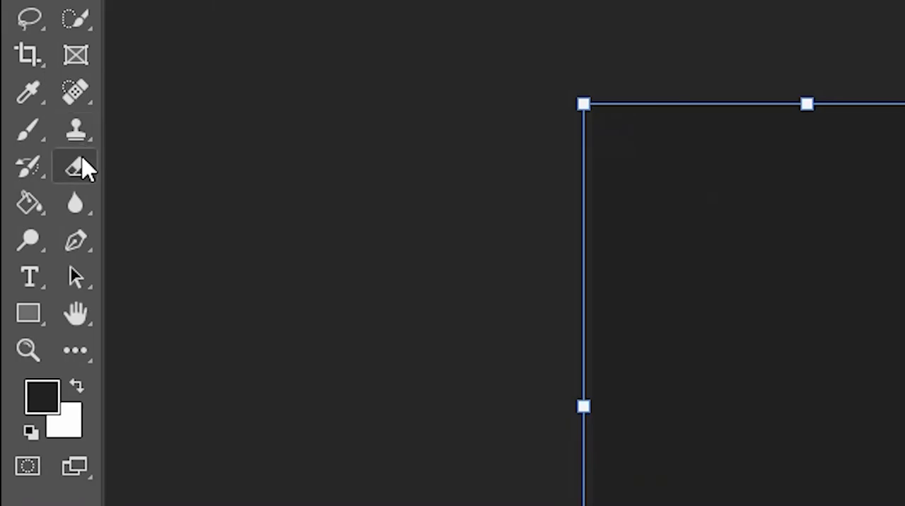
- Set the Eraser opacity to 8% and reduce the Rectangle 1 layer's opacity to 82%
left_click(35, 152)
left_click(250, 26)
left_click_drag(389, 101, 381, 101)
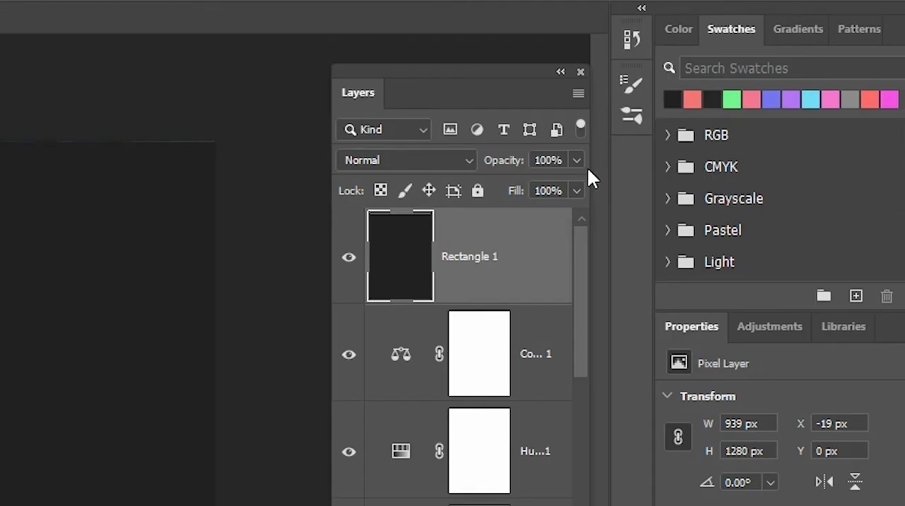
left_click(577, 161)
left_click_drag(560, 179, 558, 177)
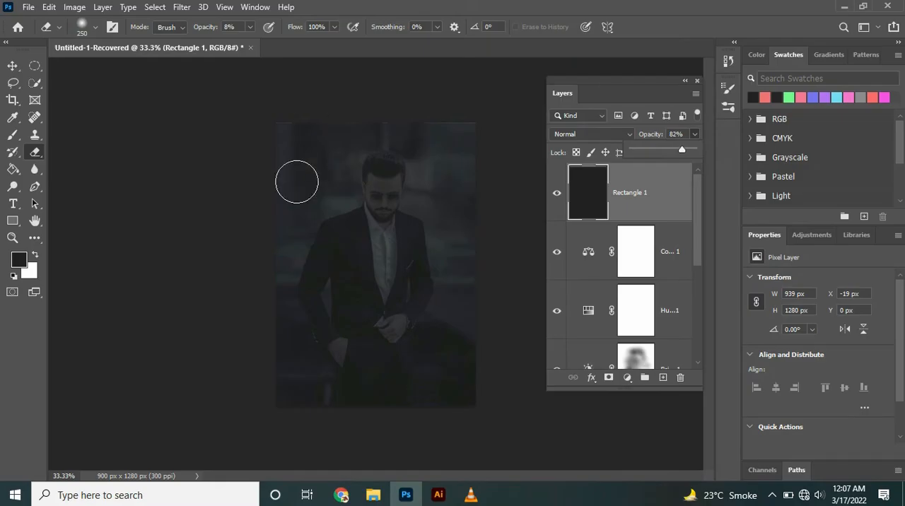
- Softly erase parts of the dark rectangle over the man and the surrounding background with several strokes
left_click(38, 184)
mouse_move(374, 150)
left_mouse_down()
mouse_move(371, 167)
mouse_move(392, 168)
mouse_move(379, 234)
mouse_move(352, 264)
mouse_move(340, 153)
mouse_move(398, 152)
mouse_move(323, 226)
mouse_move(344, 323)
mouse_move(463, 313)
mouse_move(375, 148)
mouse_move(341, 178)
mouse_move(449, 210)
left_mouse_up()
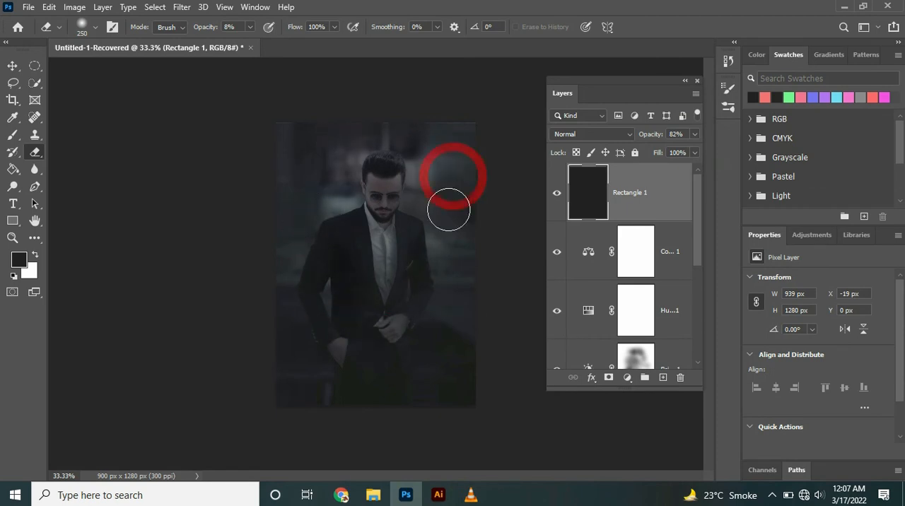
mouse_move(321, 177)
left_mouse_down()
mouse_move(313, 258)
mouse_move(319, 326)
left_mouse_up()
mouse_move(420, 337)
left_mouse_down()
mouse_move(353, 328)
mouse_move(335, 217)
left_mouse_up()
left_click_drag(291, 163, 319, 142)
mouse_move(317, 255)
left_mouse_down()
mouse_move(317, 265)
mouse_move(378, 293)
left_mouse_up()
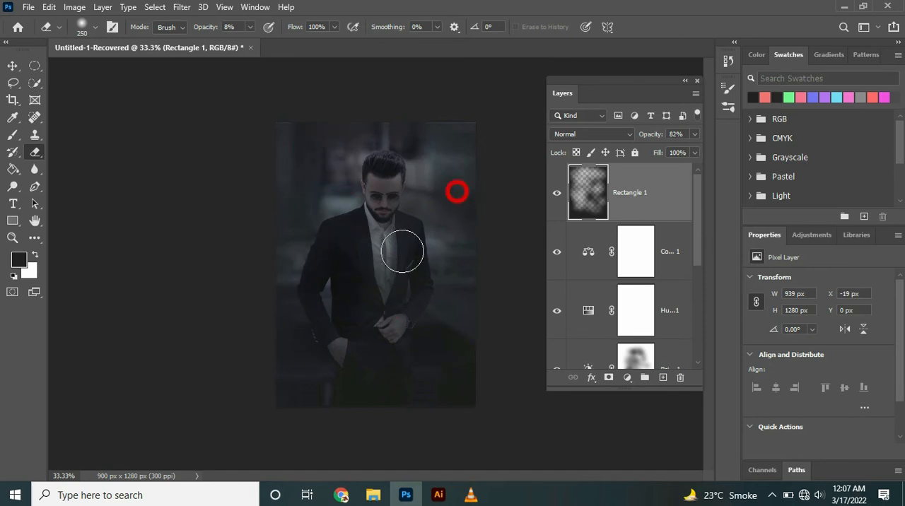
left_click_drag(305, 247, 292, 157)
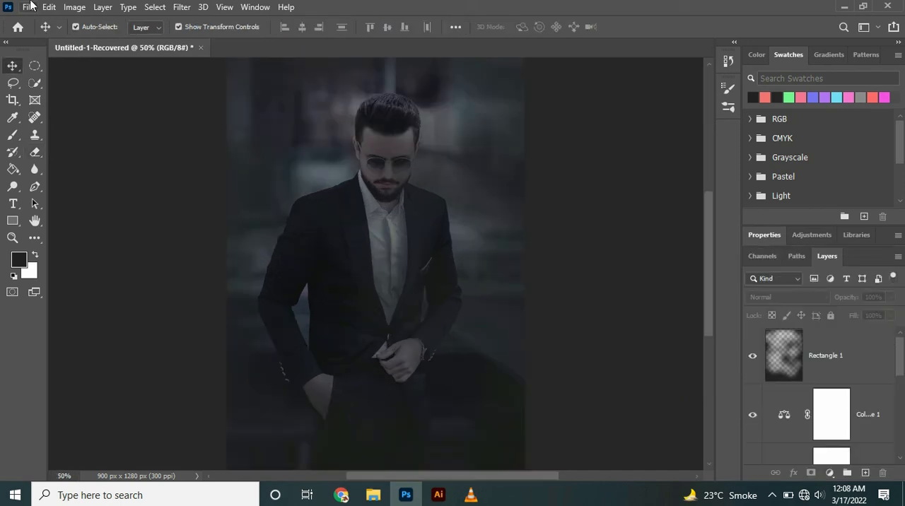
- Save a copy of the image as a JPEG named neon in the 3D Objects folder
left_click(29, 7)
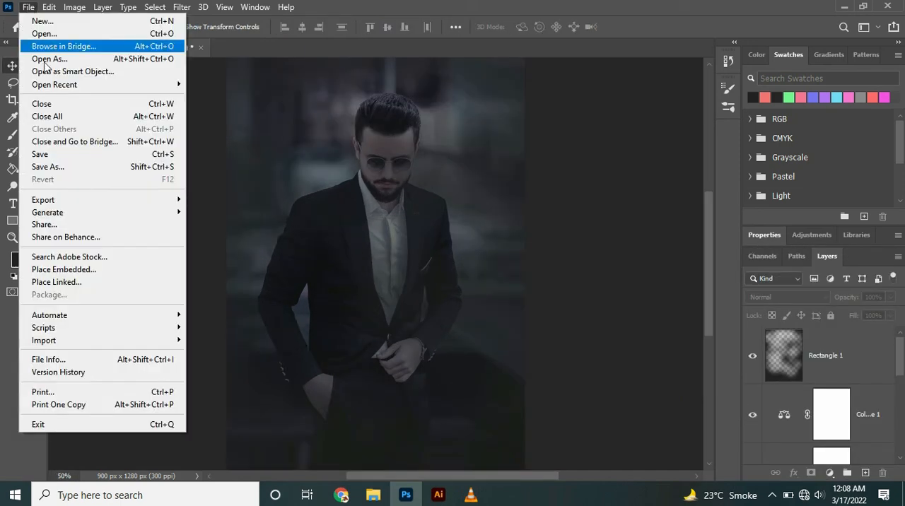
left_click(62, 166)
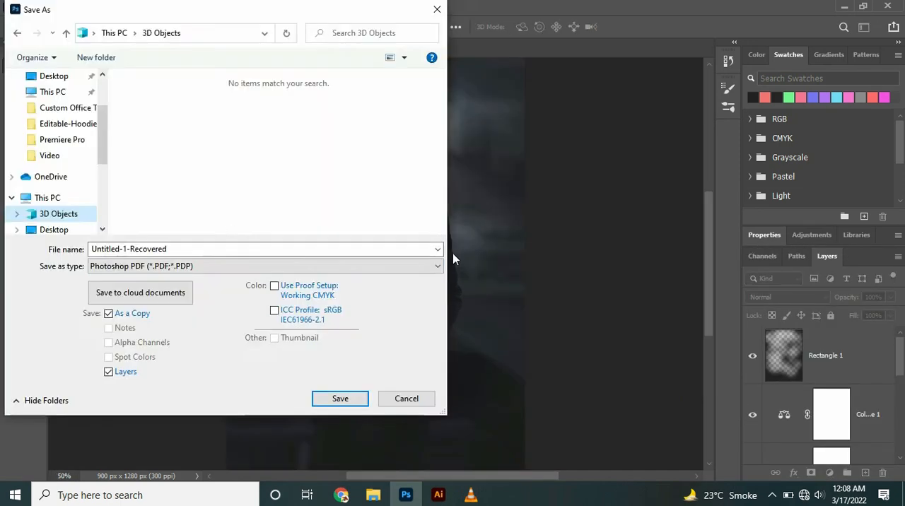
left_click(333, 266)
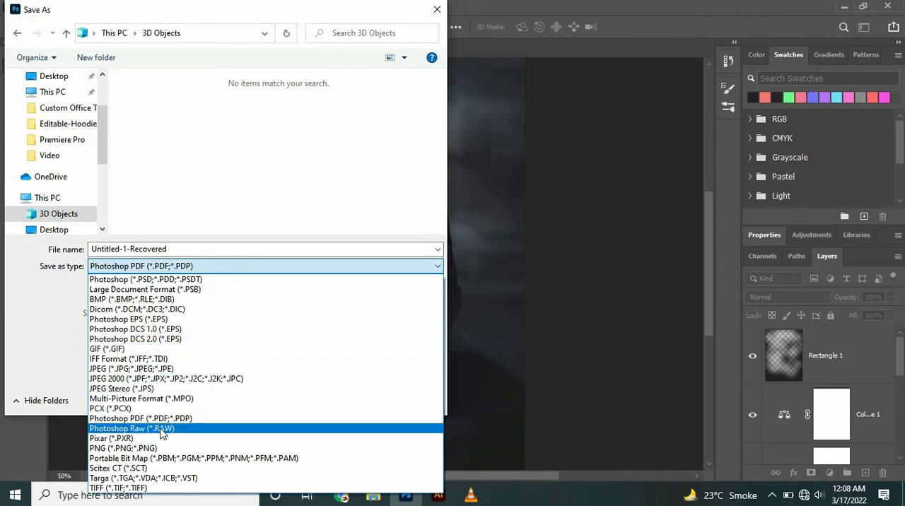
left_click(160, 369)
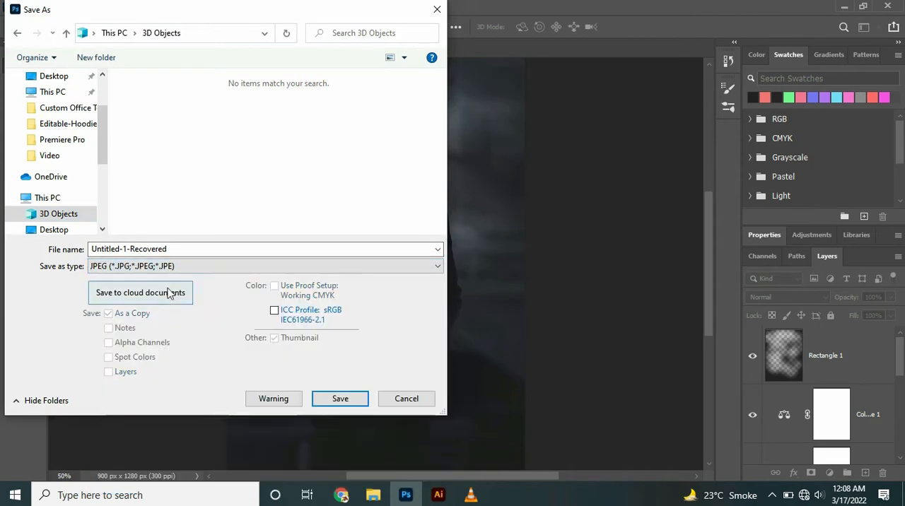
type("neon")
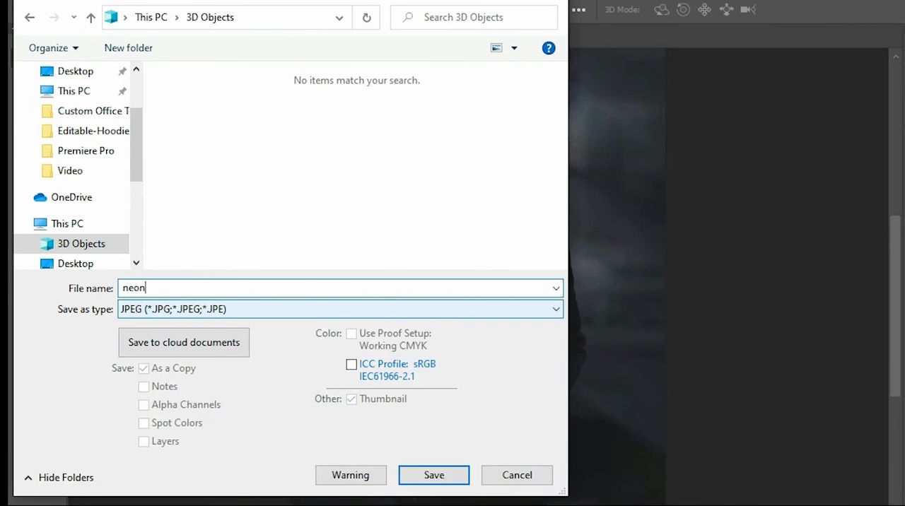
left_click(433, 476)
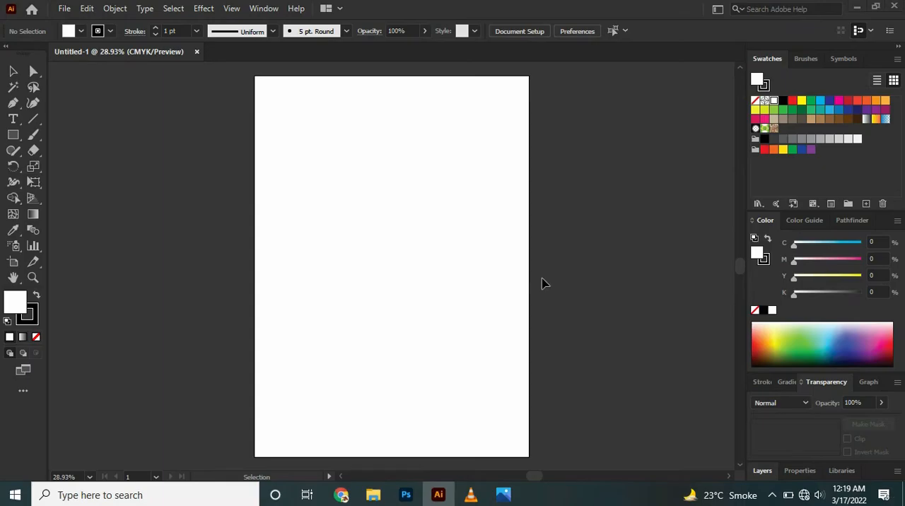
- Copy the neon.jpg image from the Photos app and switch to the blank Illustrator document
left_click(511, 496)
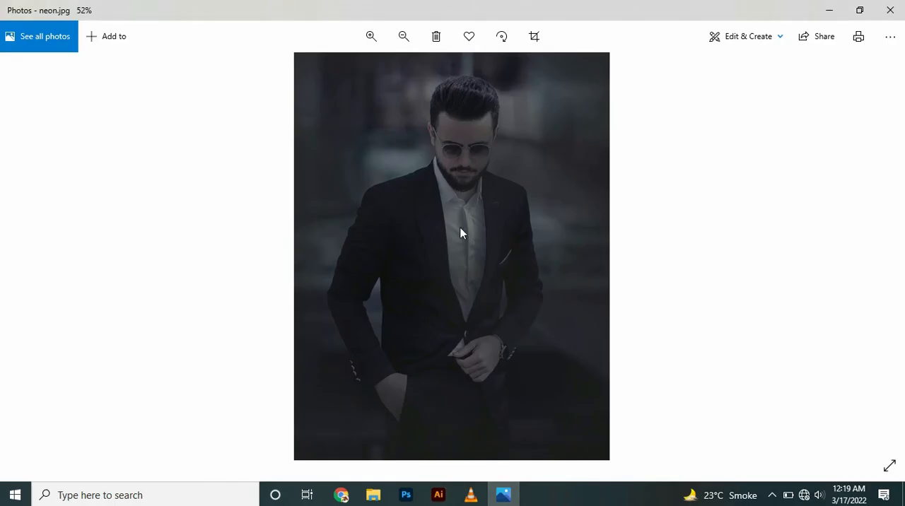
right_click(459, 177)
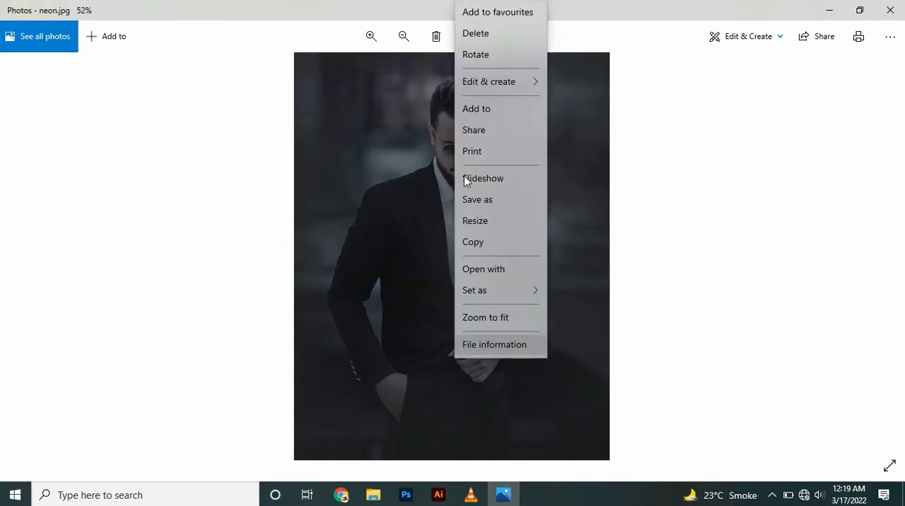
left_click(479, 243)
left_click(438, 495)
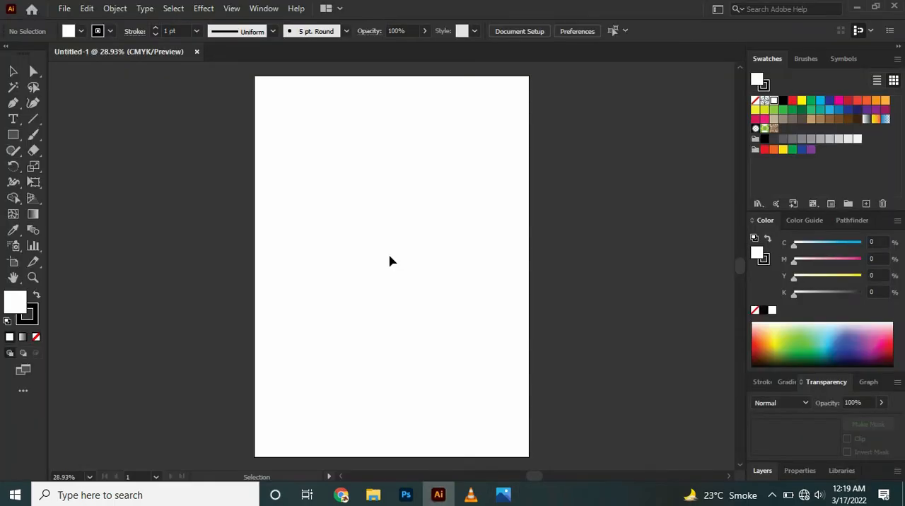
- Paste the portrait onto the artboard and stretch it slightly at both sides to fill the artboard's width
key("ctrl+v")
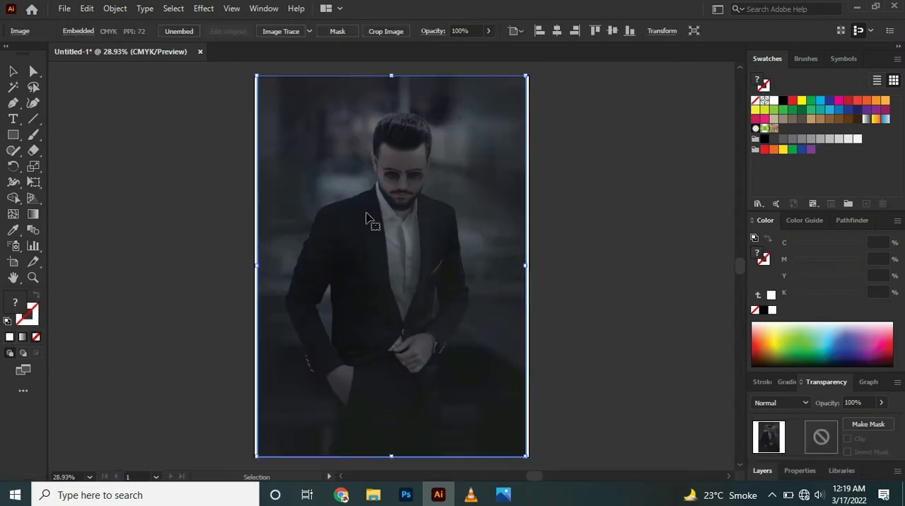
left_click_drag(254, 267, 254, 267)
left_click_drag(528, 263, 531, 263)
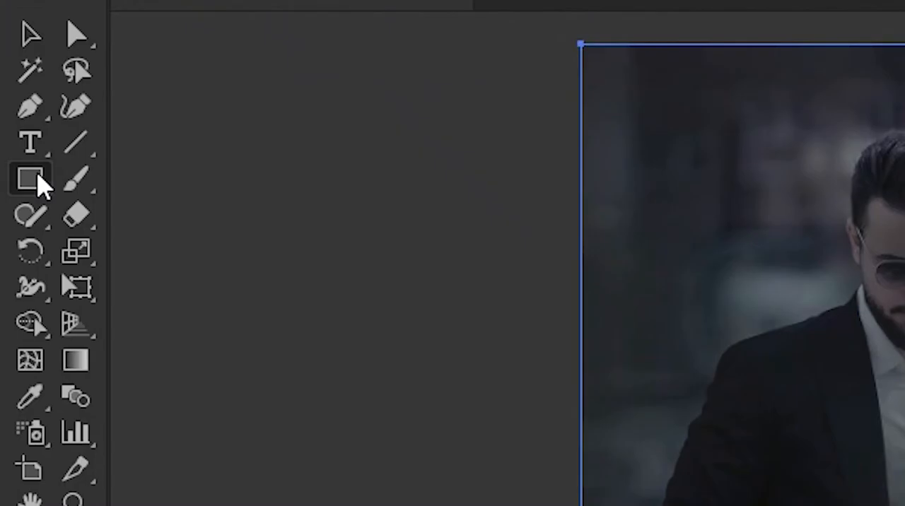
- Draw an unfilled rectangle with a 1 pt white stroke over the man's upper body and adjust its position and size
left_click_drag(41, 187, 100, 185)
mouse_move(860, 186)
left_mouse_down()
mouse_move(870, 182)
mouse_move(904, 354)
mouse_move(904, 421)
left_mouse_up()
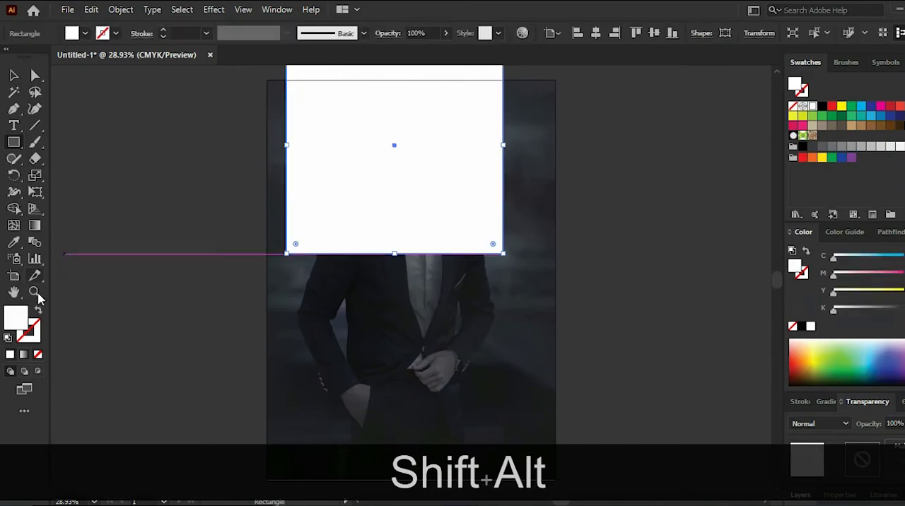
left_click(39, 308)
left_click(14, 75)
mouse_move(286, 122)
left_mouse_down()
mouse_move(315, 186)
mouse_move(306, 192)
left_mouse_up()
left_click_drag(521, 319, 555, 346)
left_click_drag(424, 88, 425, 107)
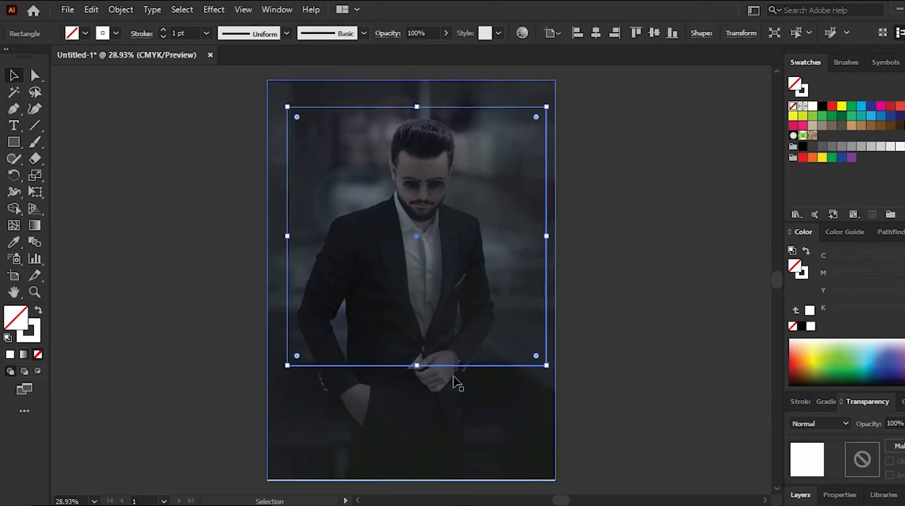
left_click_drag(546, 366, 546, 367)
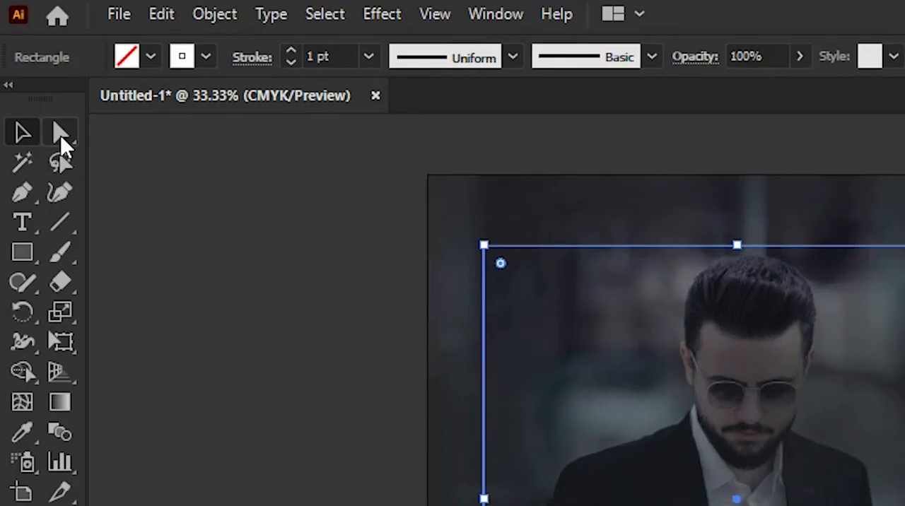
- Pull the rectangle's two lower corners together at its bottom center to form an inverted triangle, and shift it slightly down
left_click(60, 134)
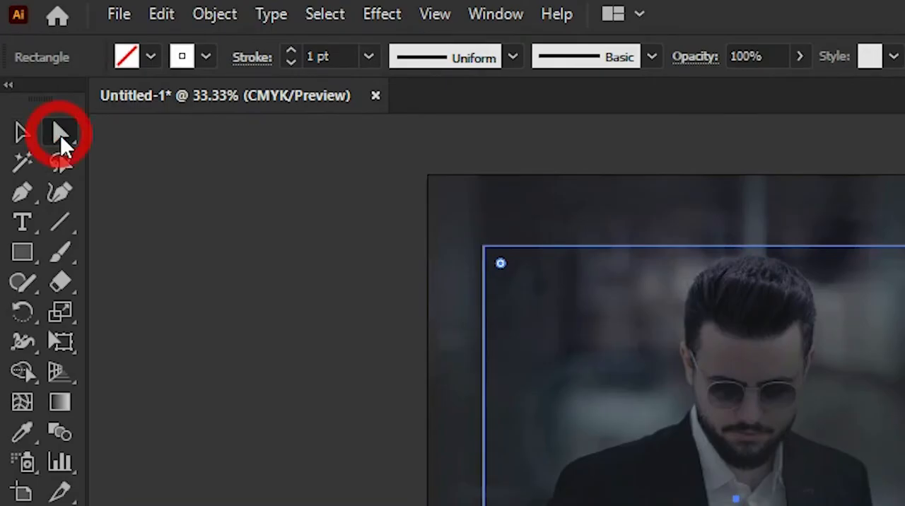
left_click_drag(273, 420, 412, 422)
left_click_drag(553, 421, 411, 394)
left_click(14, 75)
left_click_drag(431, 142, 432, 159)
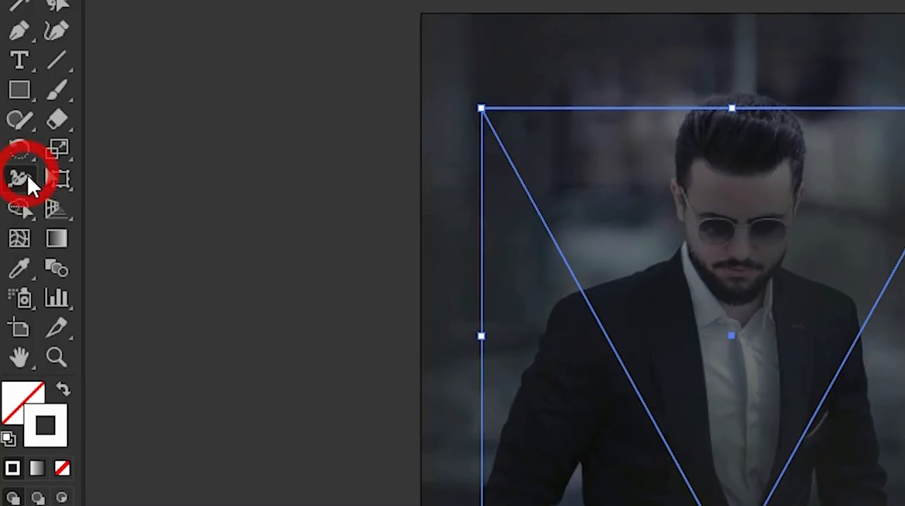
- Widen the triangle's stroke to about 40 pt with the Width tool, thickening the bottom point and the upper-left corner
left_click(27, 175)
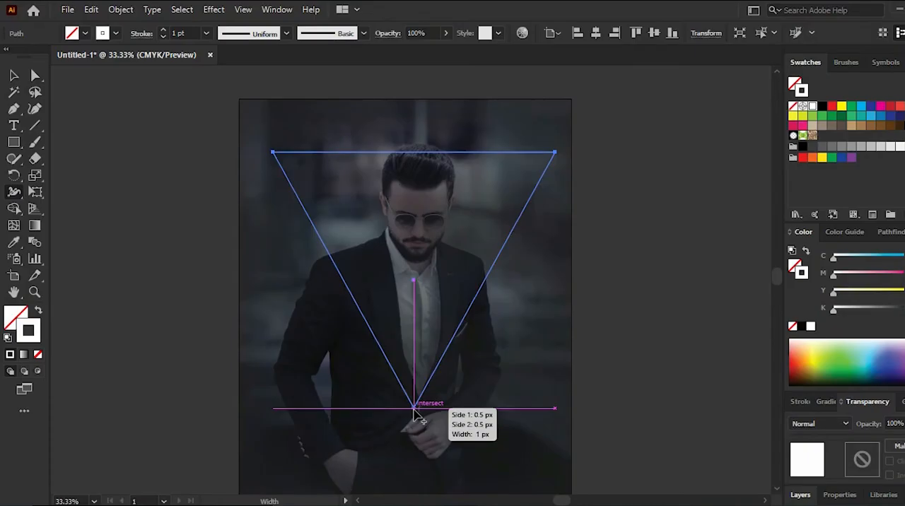
scroll(416, 410, "up", 3)
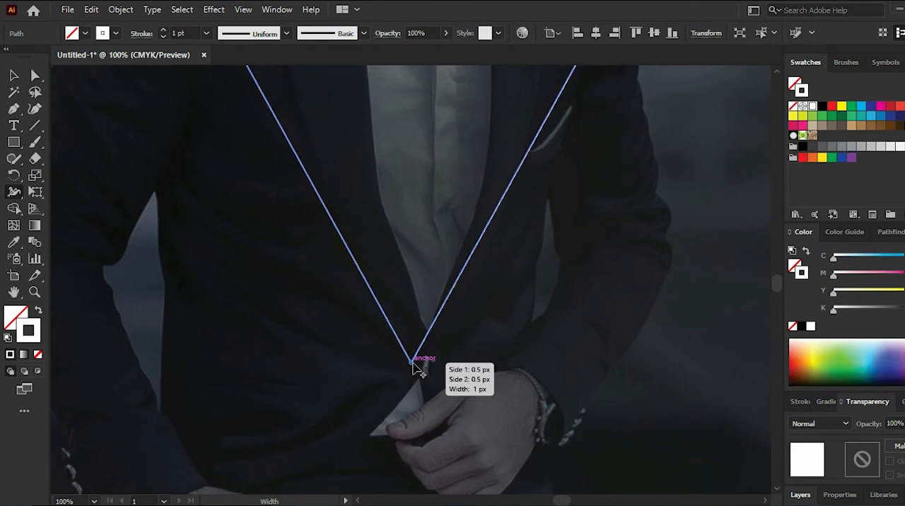
left_click_drag(412, 368, 413, 384)
scroll(413, 384, "down", 3)
mouse_move(412, 458)
left_mouse_down()
mouse_move(413, 483)
mouse_move(414, 473)
left_mouse_up()
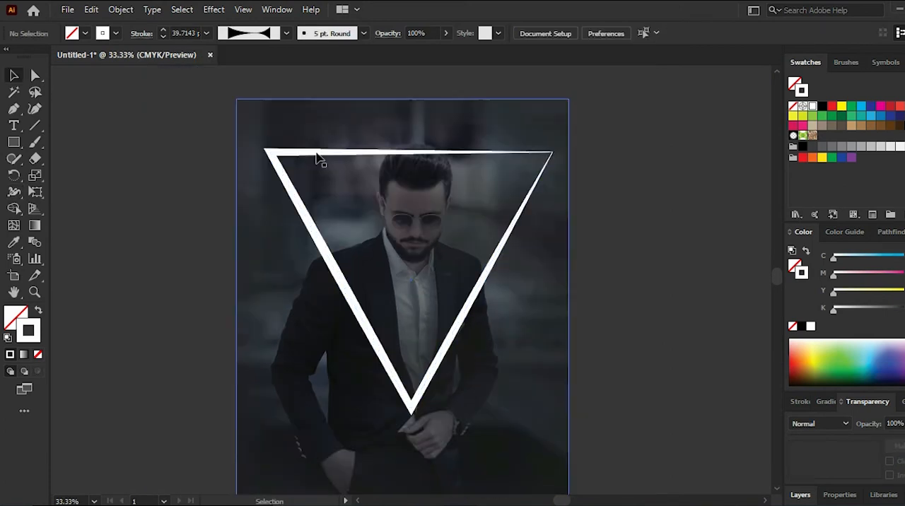
- Shorten the triangle slightly and move it down so its upper edge crosses the man's hair
left_click(312, 154)
left_click_drag(411, 408, 411, 401)
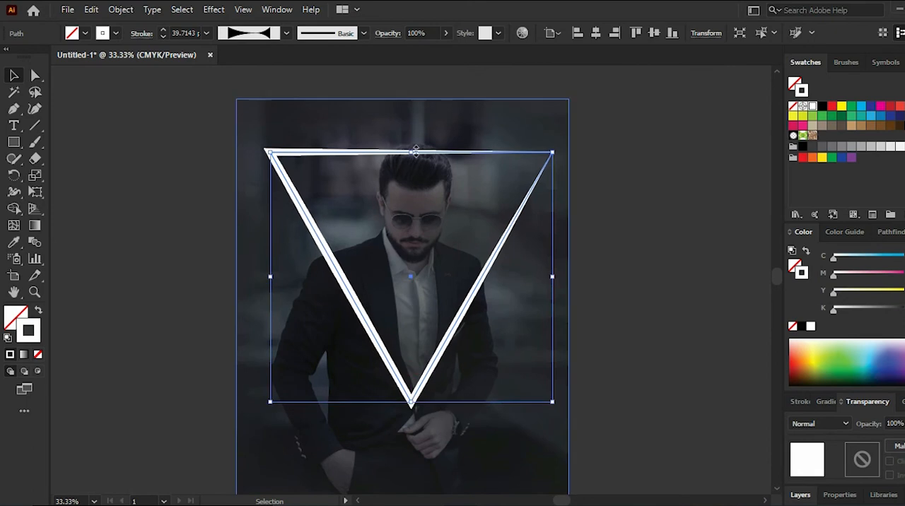
left_click_drag(317, 157, 310, 175)
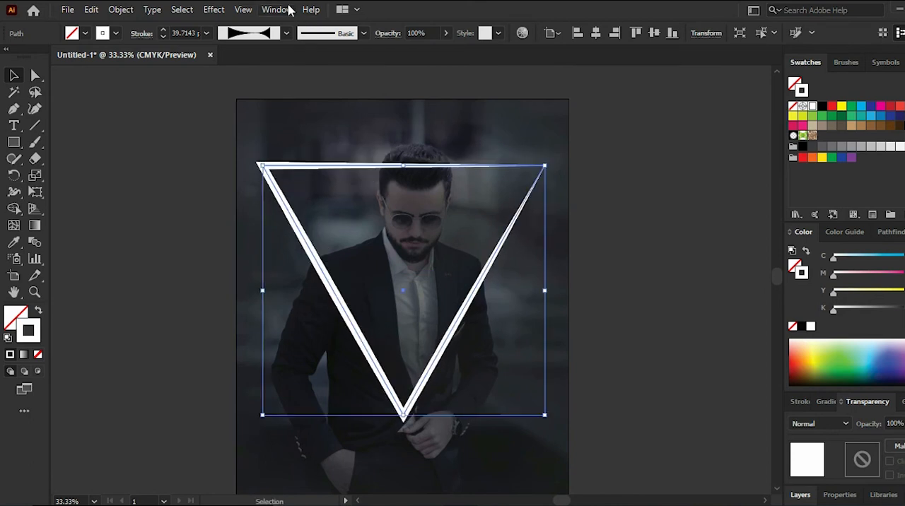
- Show the Appearance settings beside the artboard and outline the triangle's stroke into a filled shape
left_click(287, 10)
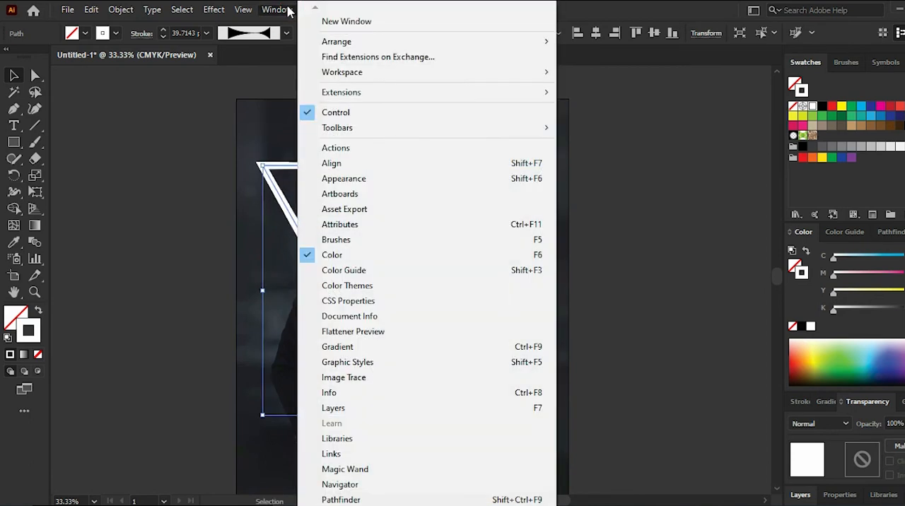
left_click(363, 179)
left_click_drag(755, 89, 689, 117)
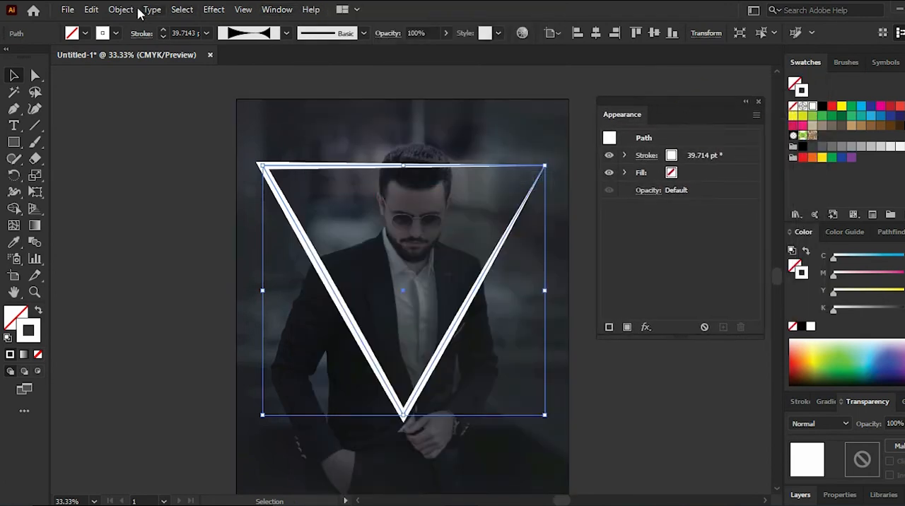
left_click(122, 10)
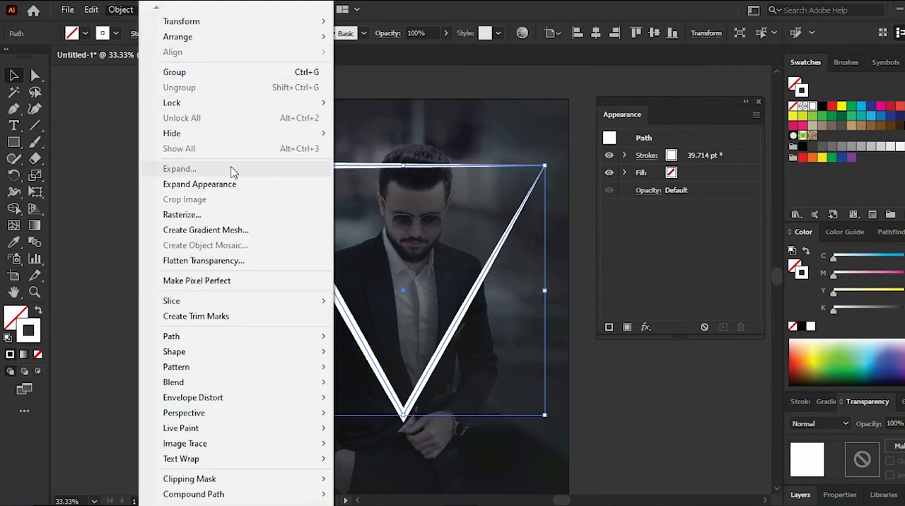
mouse_move(294, 337)
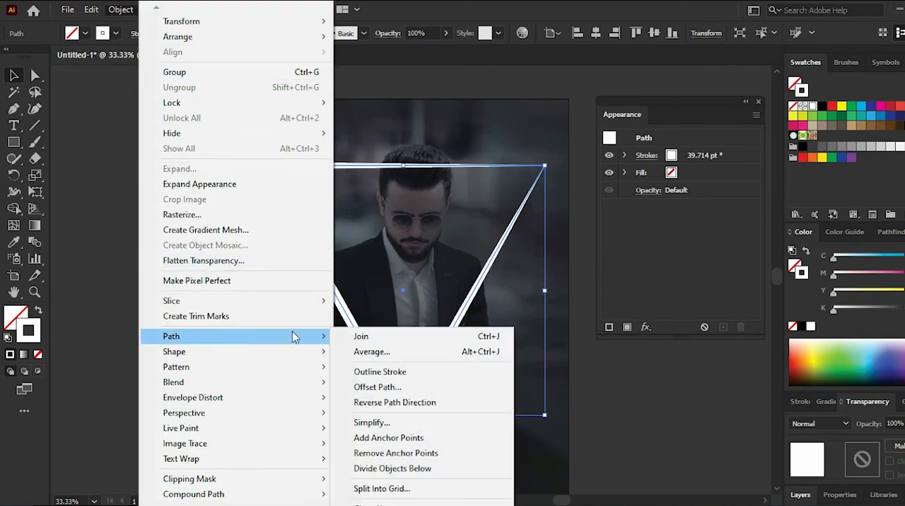
left_click(380, 371)
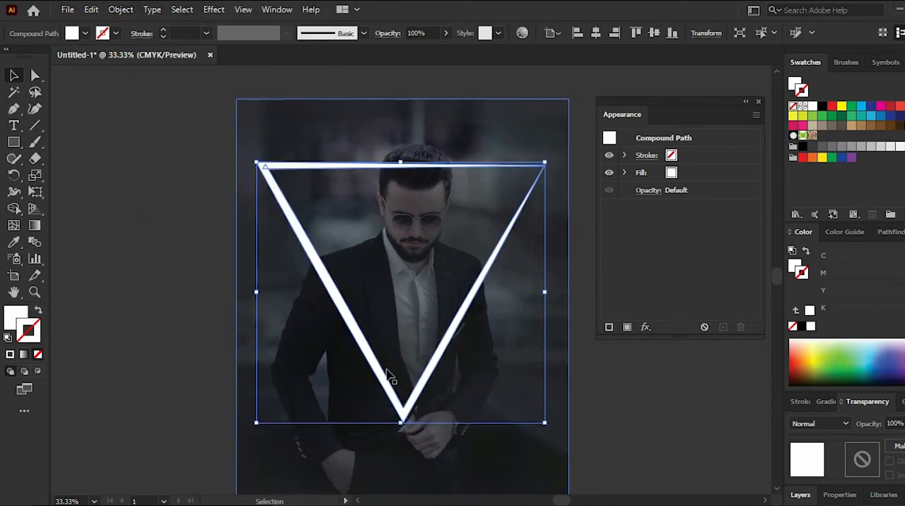
- Add an Outer Glow effect to the triangle's fill and choose bright magenta as the glow color
left_click(686, 177)
left_click(646, 328)
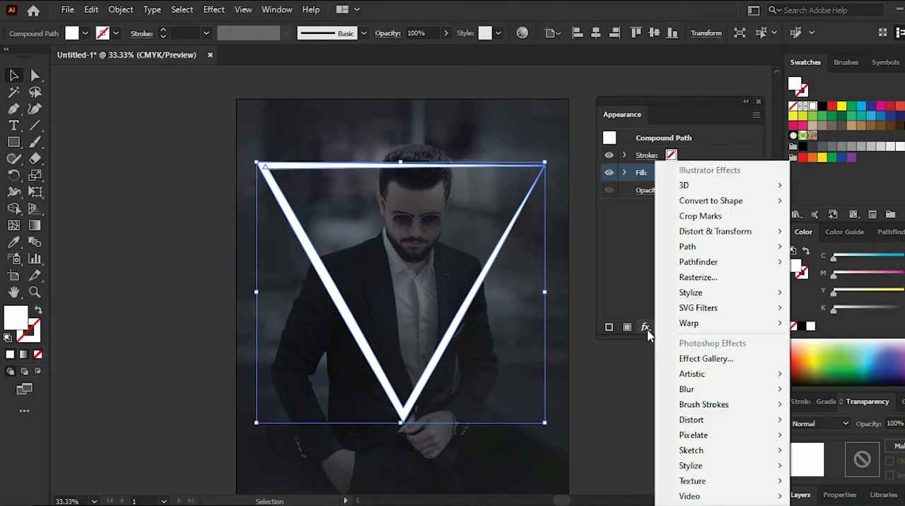
mouse_move(686, 392)
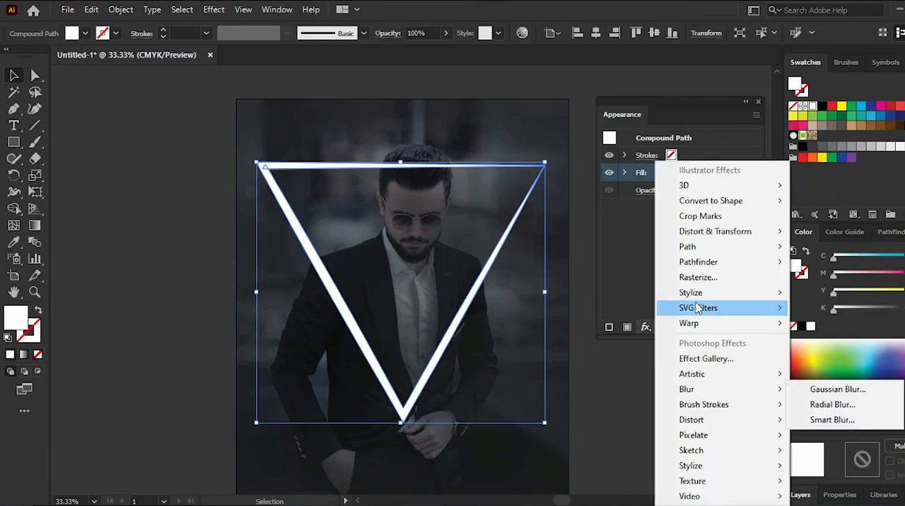
mouse_move(692, 293)
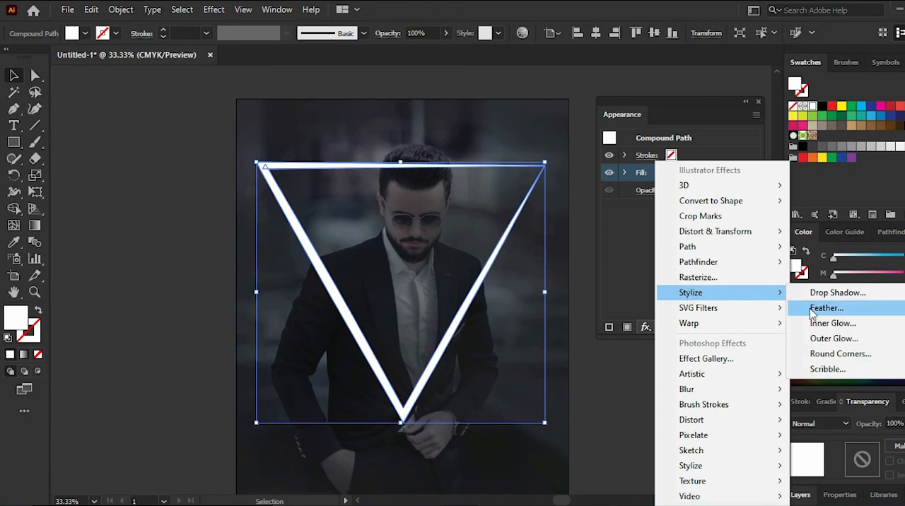
left_click(821, 341)
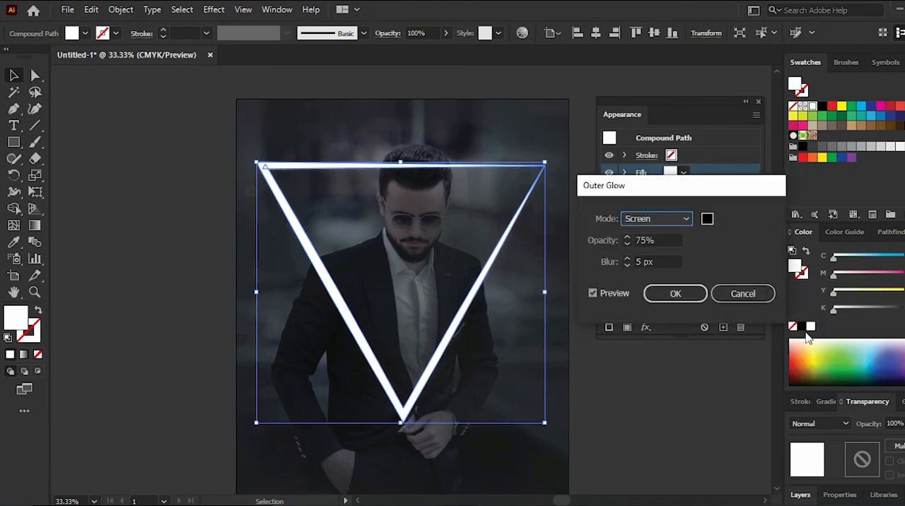
left_click(707, 220)
left_click(637, 141)
left_click_drag(675, 152, 672, 162)
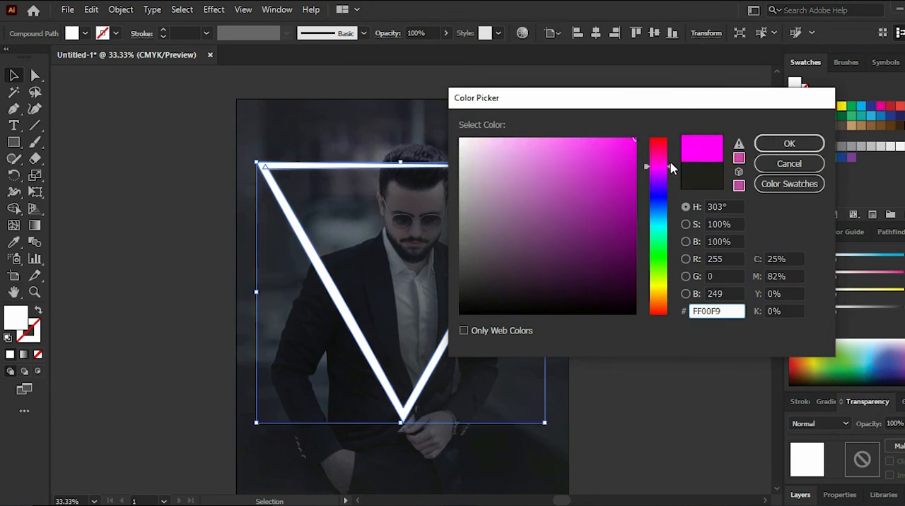
left_click(777, 151)
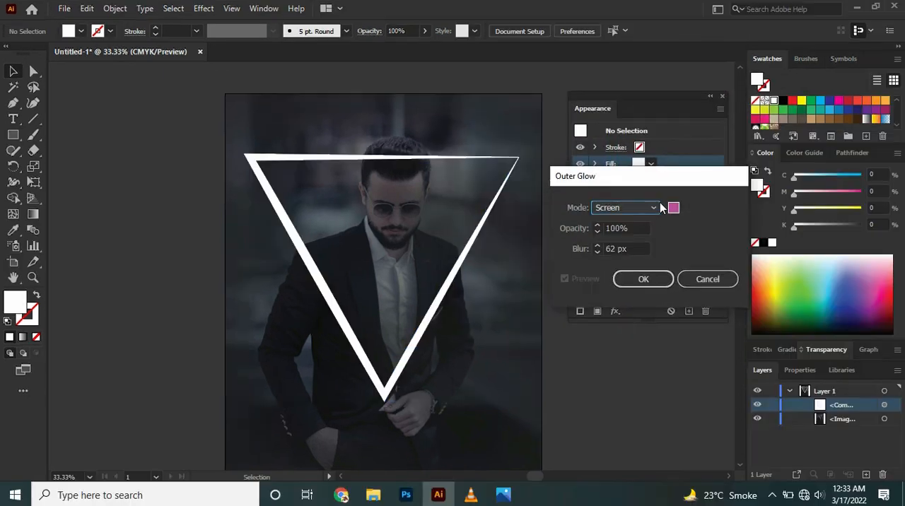
- Set the Outer Glow to Normal mode, 100% opacity and 43 px blur, and apply it
left_click(685, 219)
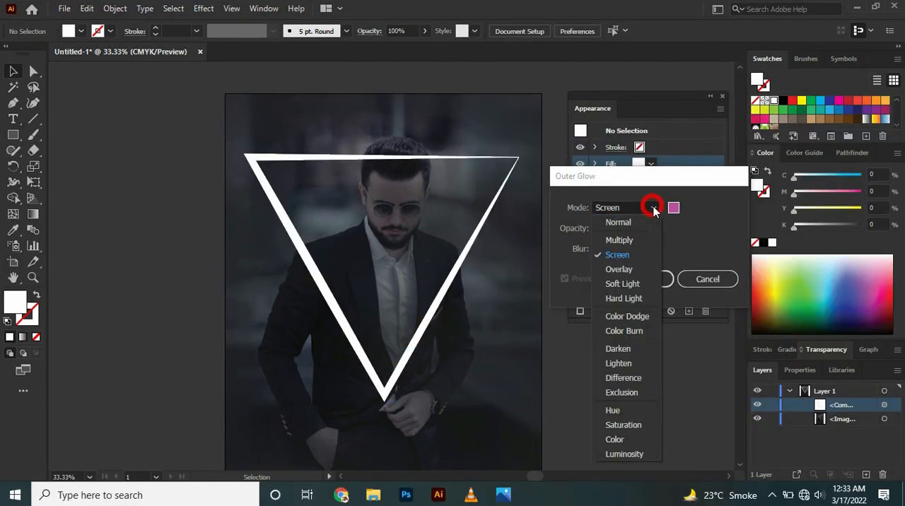
left_click(632, 224)
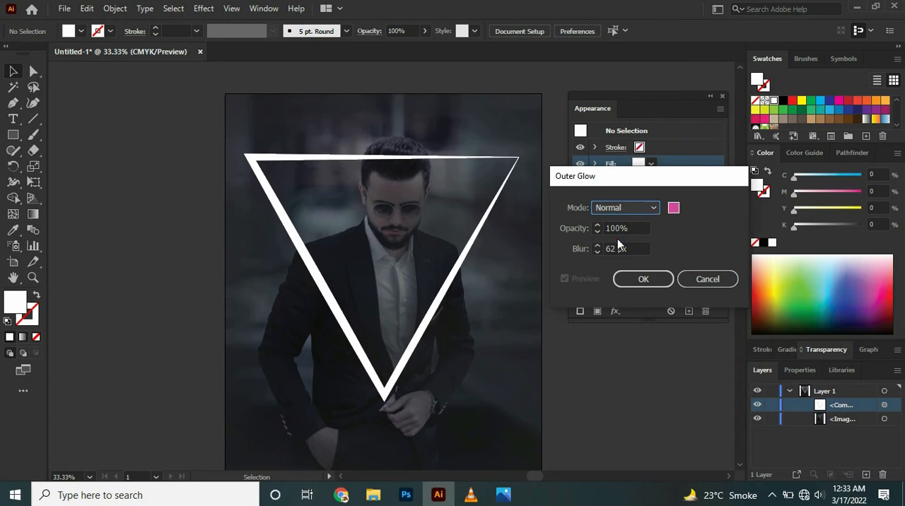
left_click(623, 228)
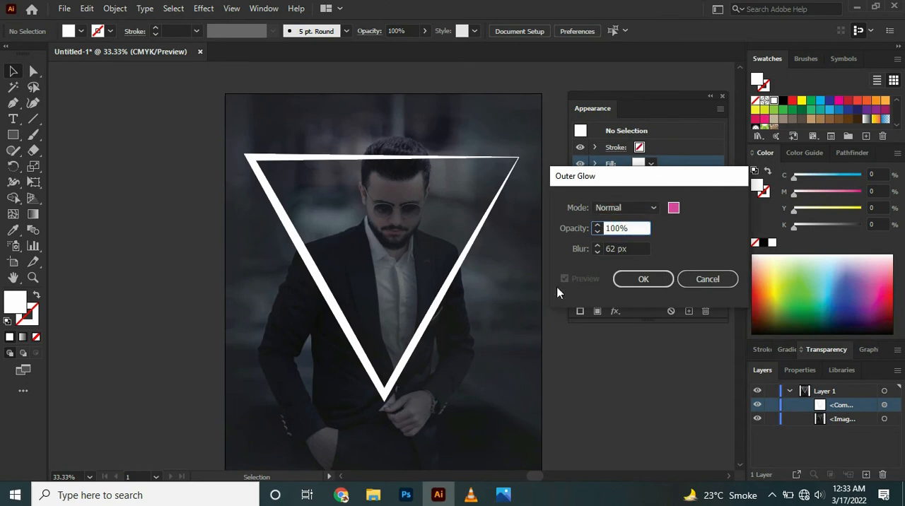
left_click(598, 253)
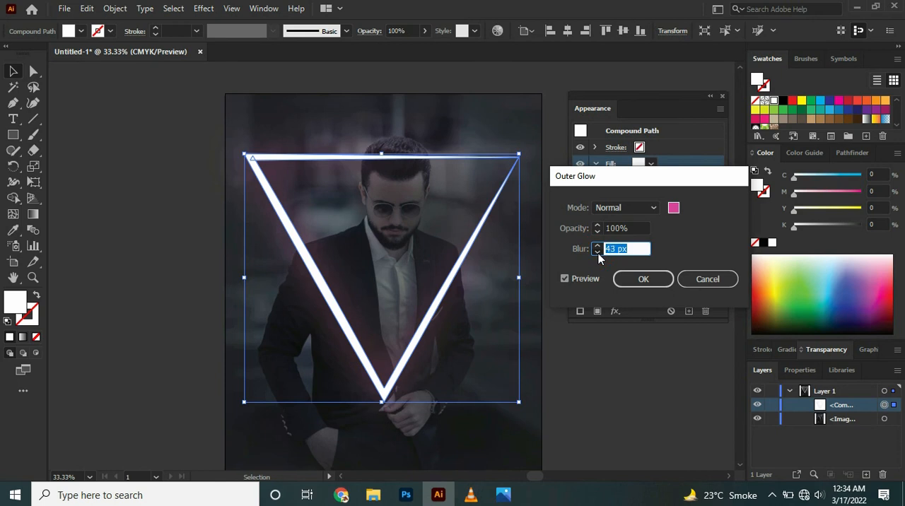
left_click(645, 280)
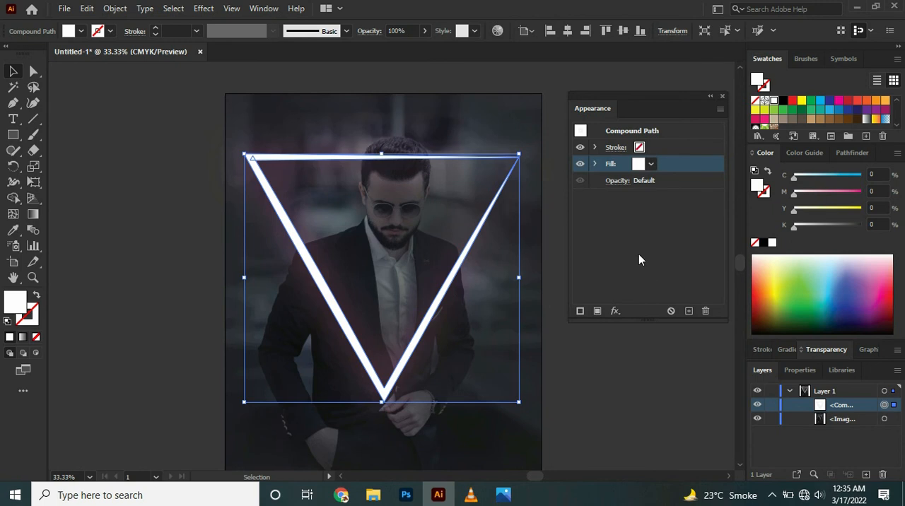
- Add a second fill to the triangle beneath the white one and color it magenta FF00CF
left_click(719, 110)
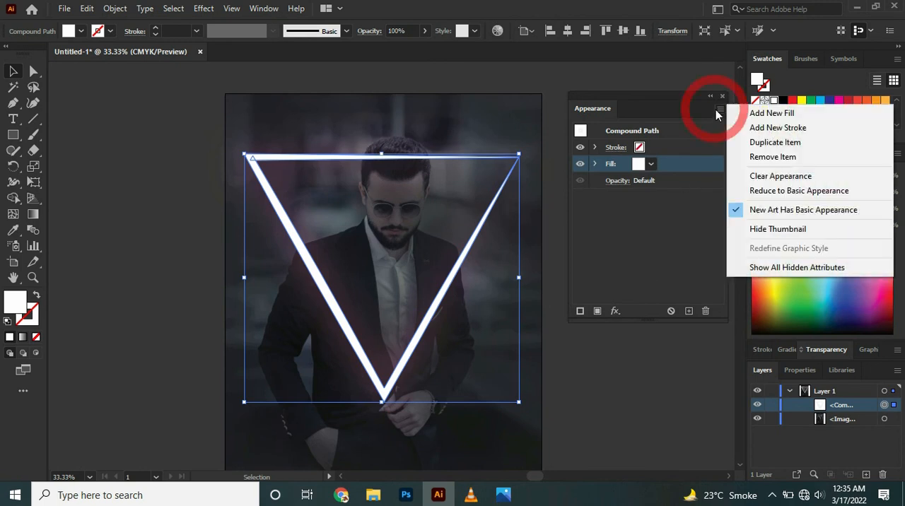
left_click(736, 117)
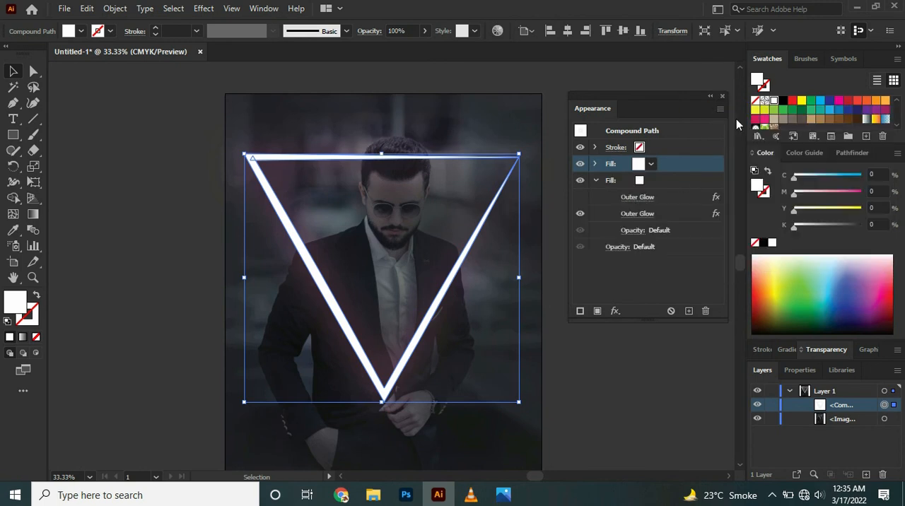
left_click_drag(682, 164, 651, 180)
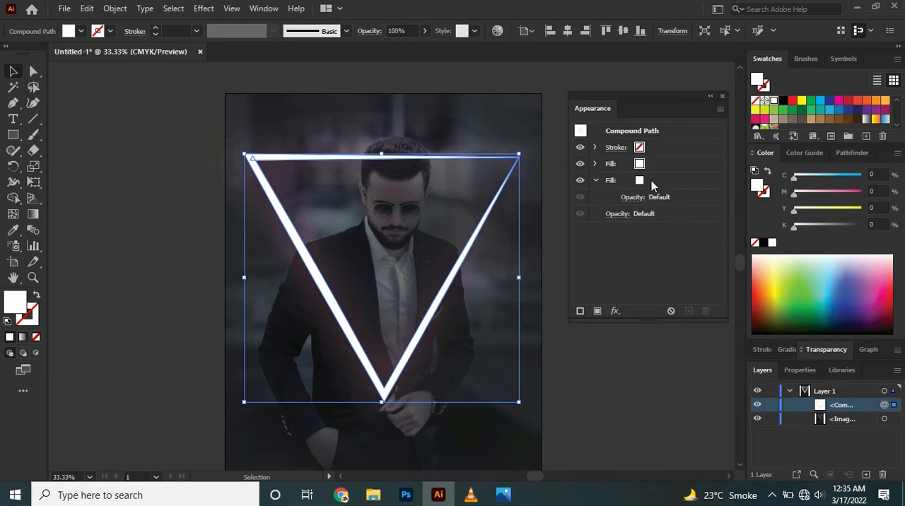
left_click(651, 180)
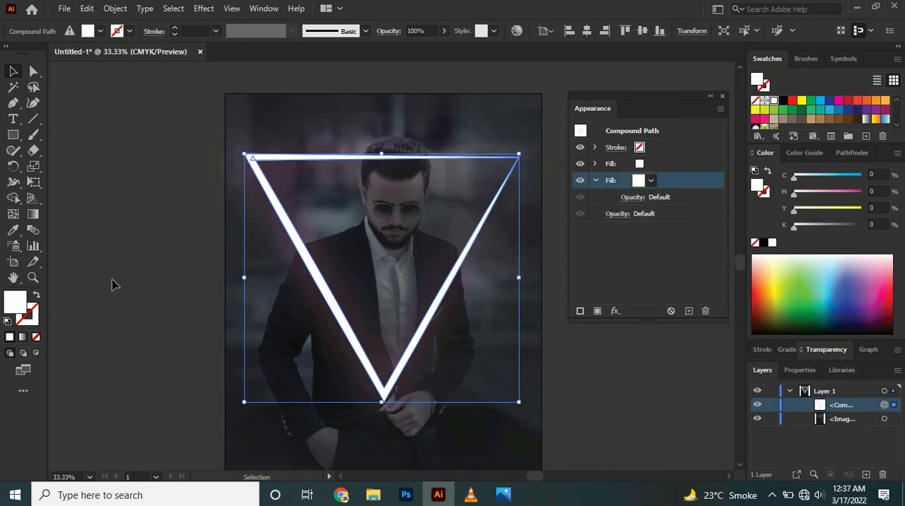
double_click(13, 305)
type("F908CC")
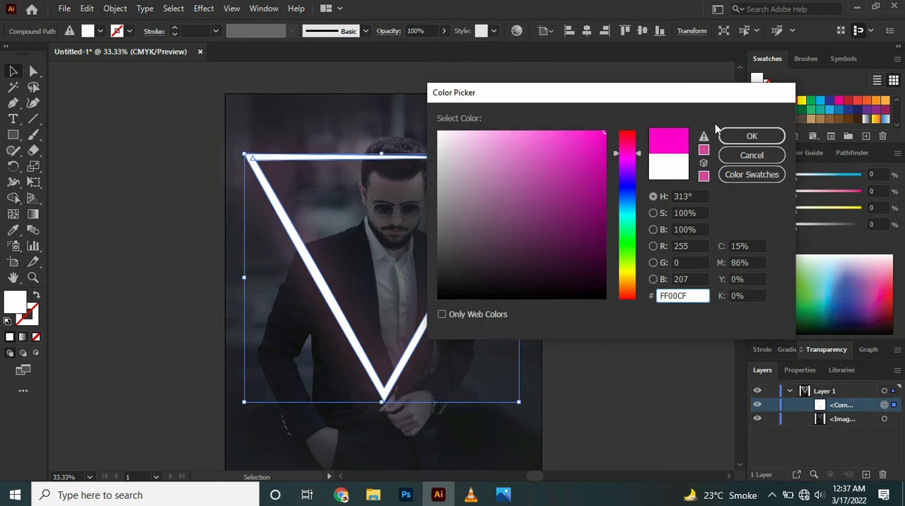
left_click(730, 136)
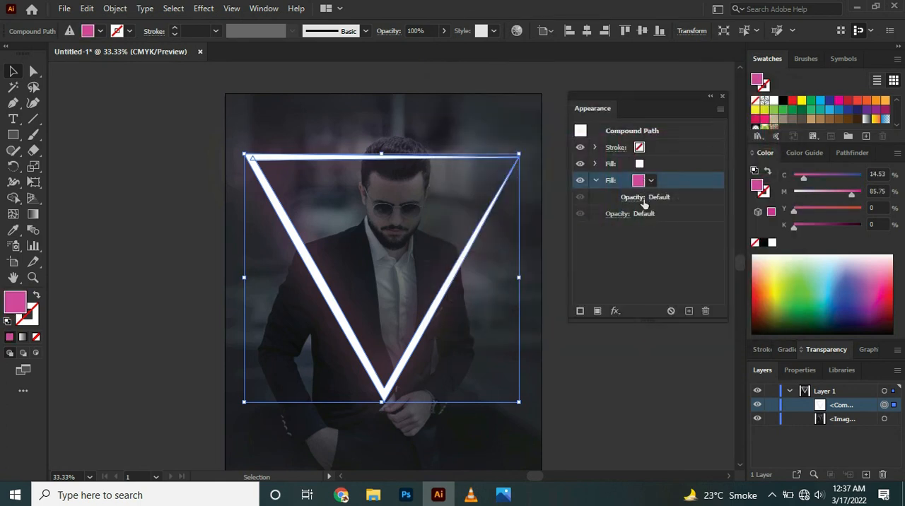
- Apply a Gaussian Blur with a radius of about 73.766 pixels to the triangle's magenta fill
left_click(615, 311)
mouse_move(657, 371)
left_click(764, 369)
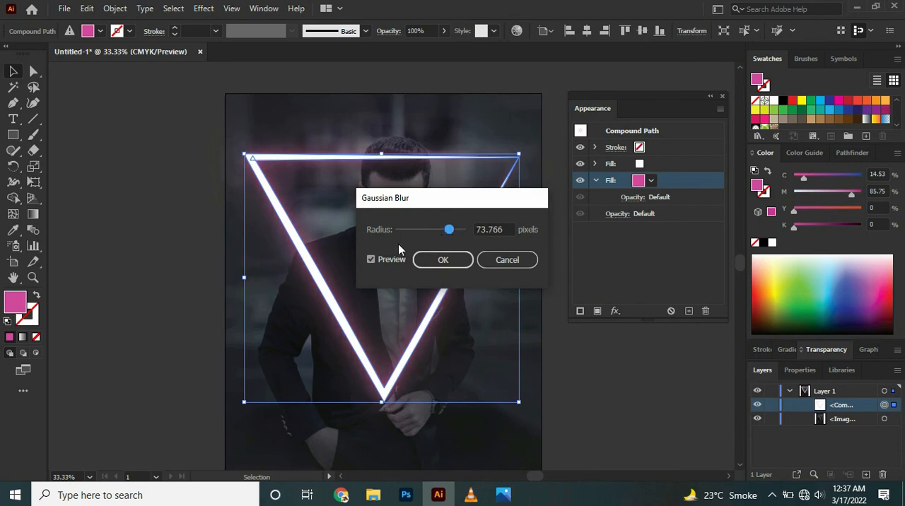
left_click(441, 260)
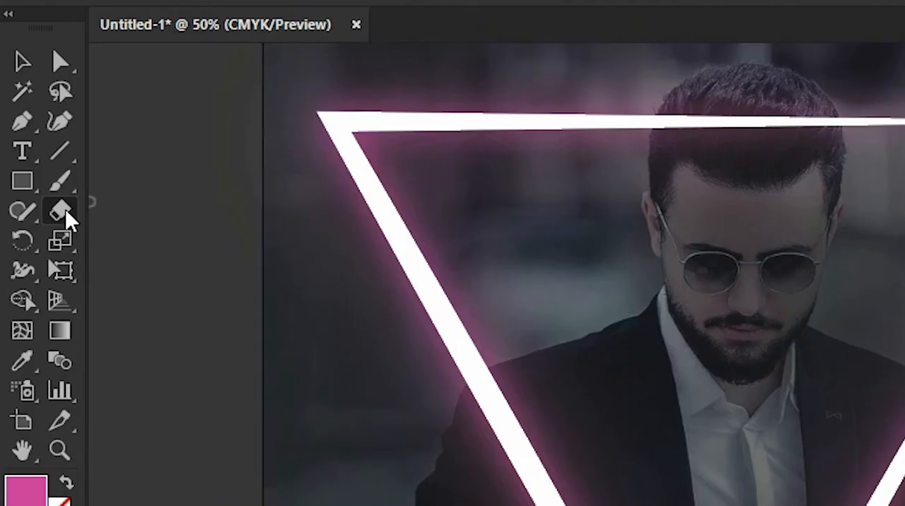
- Erase the triangle's top bar with the Eraser tool where it crosses the left part of the man's hair
left_click(68, 221)
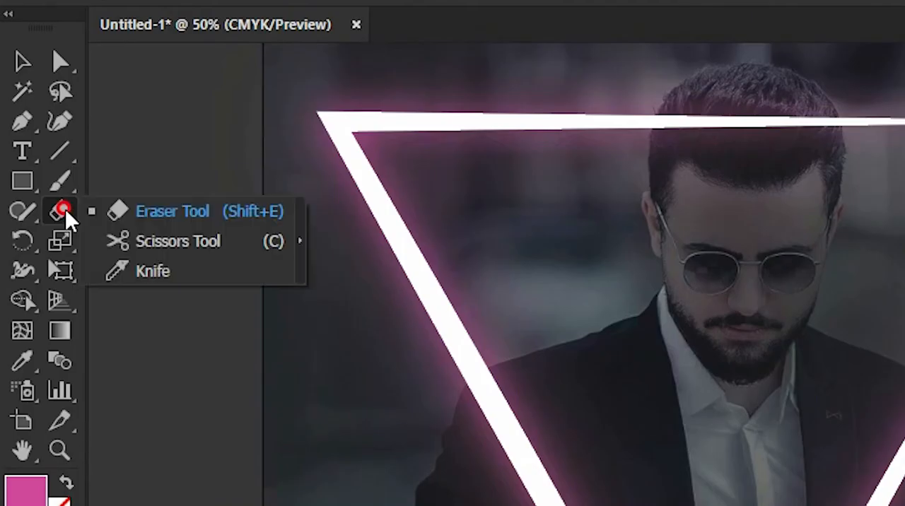
left_click(157, 214)
key("ctrl+equal")
key("ctrl+equal")
key("ctrl+equal")
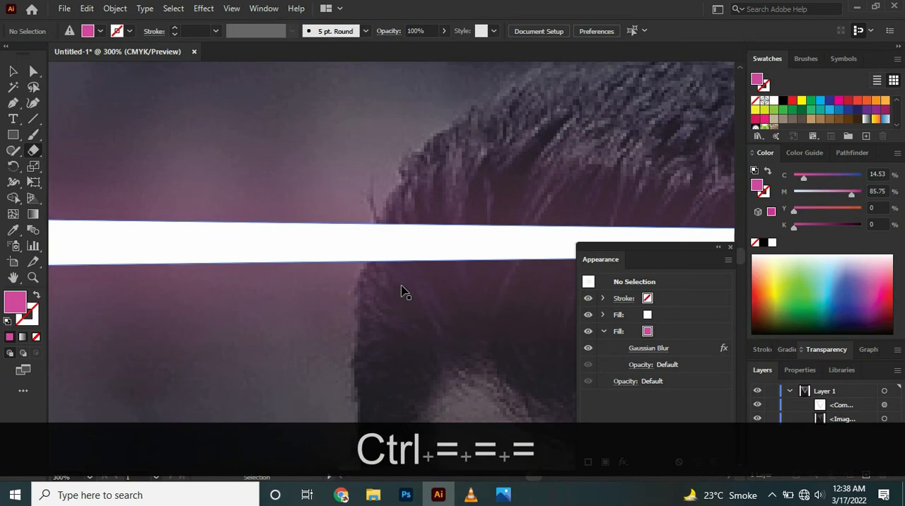
key("ctrl+equal")
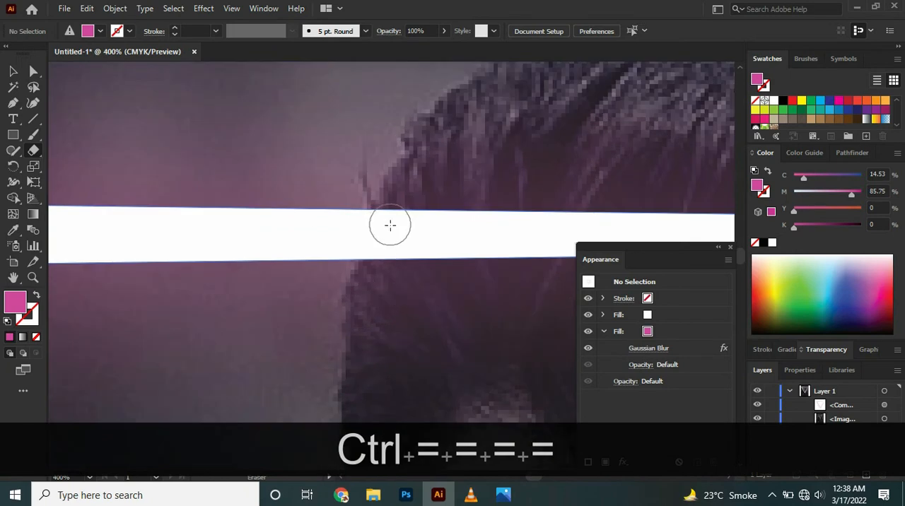
left_click_drag(391, 226, 379, 247)
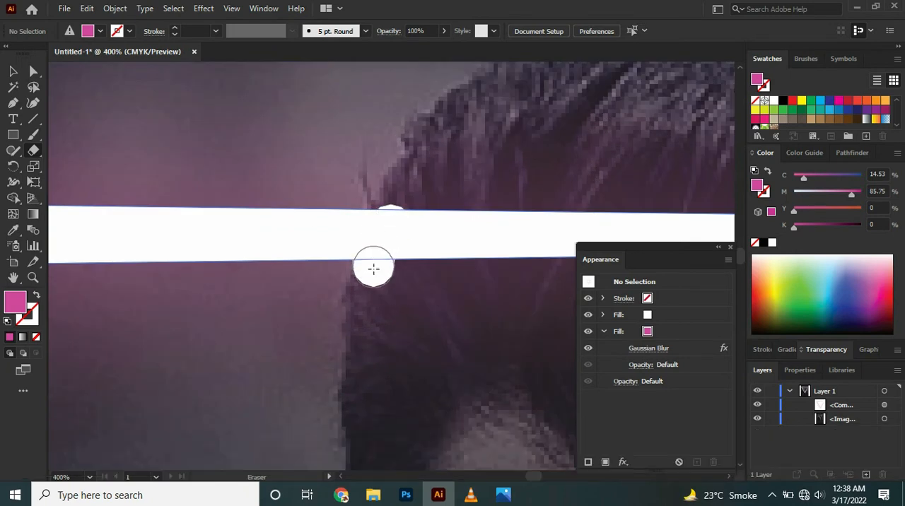
left_click_drag(373, 283, 372, 284)
mouse_move(388, 220)
left_mouse_down()
mouse_move(370, 300)
mouse_move(364, 278)
mouse_move(375, 258)
mouse_move(375, 269)
mouse_move(578, 249)
mouse_move(576, 263)
left_mouse_up()
- Erase the rest of the top bar across the hair up to the head's right edge, undoing the last stray stroke
left_click(729, 476)
mouse_move(525, 211)
left_mouse_down()
mouse_move(440, 250)
mouse_move(248, 222)
mouse_move(160, 250)
left_mouse_up()
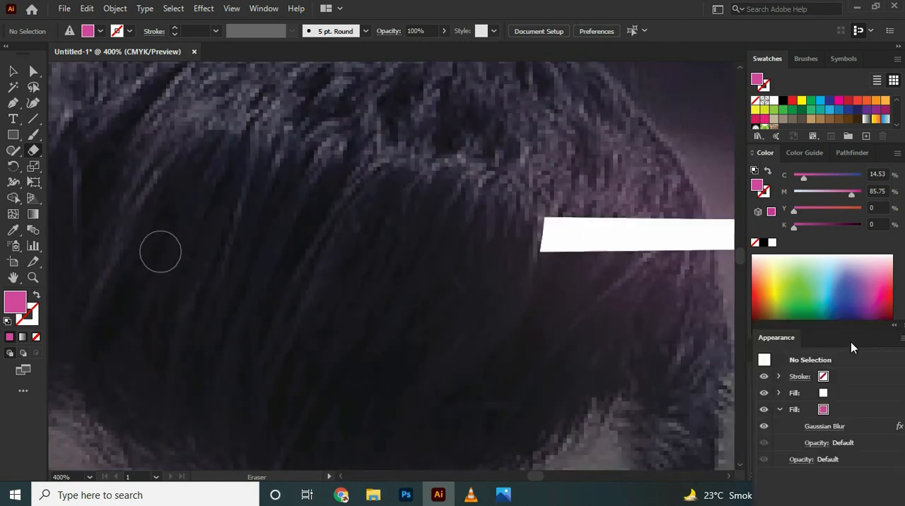
left_click(729, 477)
left_click_drag(430, 249, 320, 249)
left_click_drag(461, 218, 481, 281)
mouse_move(468, 191)
left_mouse_down()
mouse_move(471, 276)
mouse_move(488, 279)
left_mouse_up()
key("ctrl+minus")
key("ctrl+minus")
key("ctrl+minus")
key("ctrl+z")
key("ctrl+minus")
key("ctrl+minus")
key("ctrl+minus")
key("ctrl+minus")
key("ctrl+minus")
key("ctrl+minus")
key("ctrl+minus")
key("ctrl+minus")
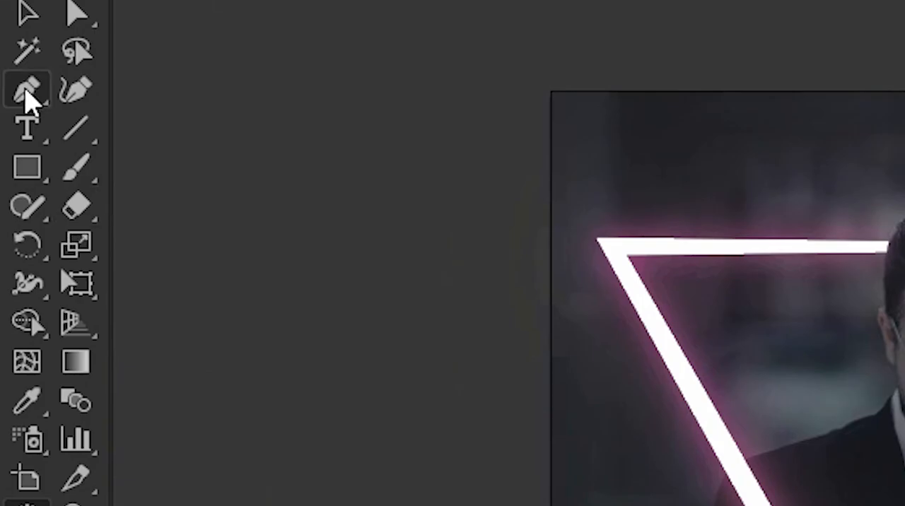
- Trace the outer contour of the hair with the Pen tool from above the left ear over the head, as a magenta stroke without fill
left_click(27, 92)
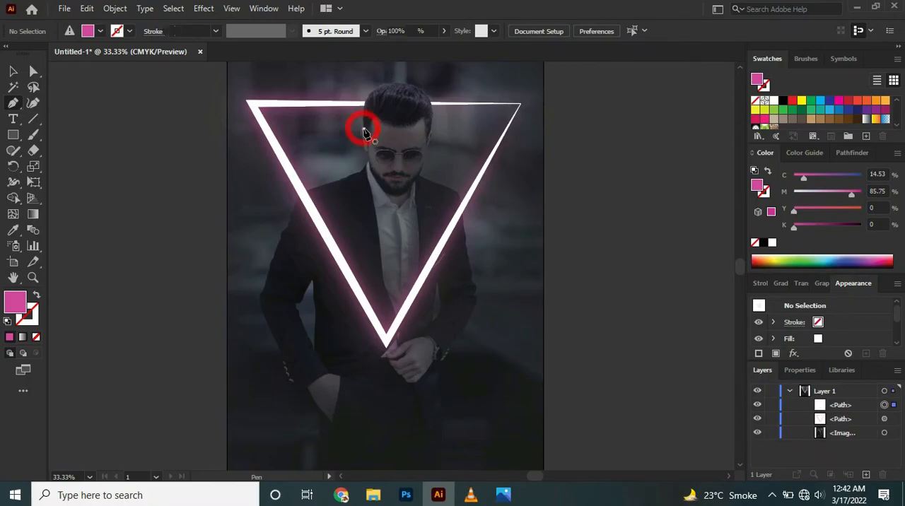
left_click(364, 130)
key("ctrl+plus")
key("ctrl+plus")
key("ctrl+plus")
key("ctrl+plus")
left_click_drag(404, 139, 425, 105)
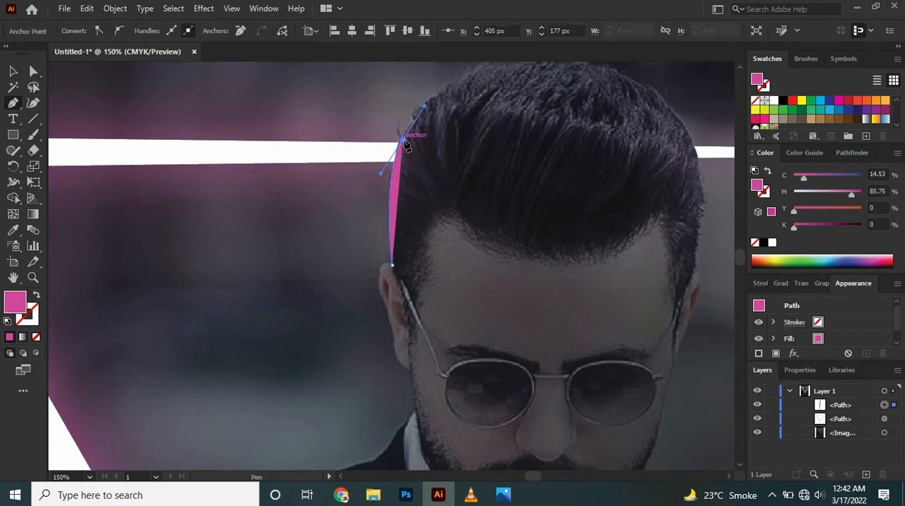
left_click(404, 140)
left_click(37, 295)
scroll(478, 72, "up", 3)
mouse_move(488, 145)
left_mouse_down()
mouse_move(522, 78)
mouse_move(560, 126)
left_mouse_up()
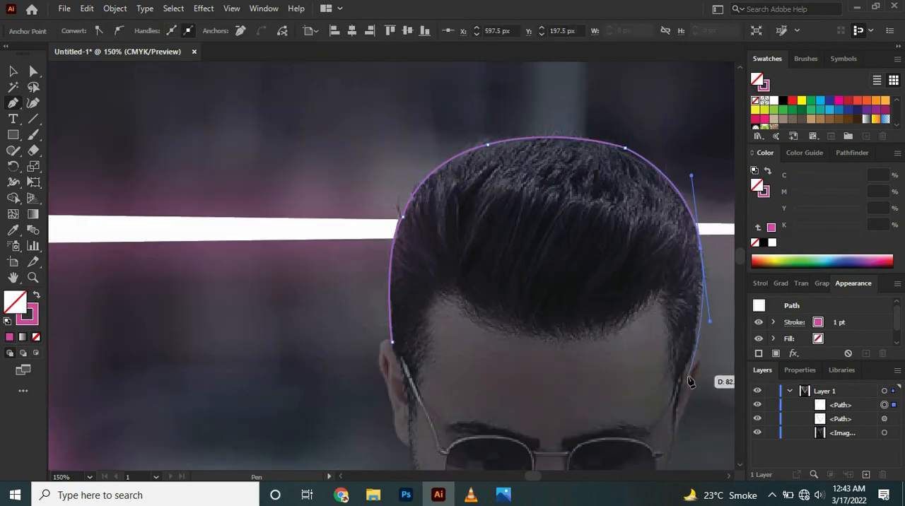
- Close the hair path along the sideburns and hairline, and swap its stroke and fill for a solid magenta shape
left_click(677, 401)
left_click_drag(664, 297, 293, 233)
left_click_drag(439, 290, 331, 187)
left_click(439, 291)
left_click(416, 373)
left_click(393, 343)
key("shift+x")
key("ctrl+minus")
scroll(730, 485, "right", 3)
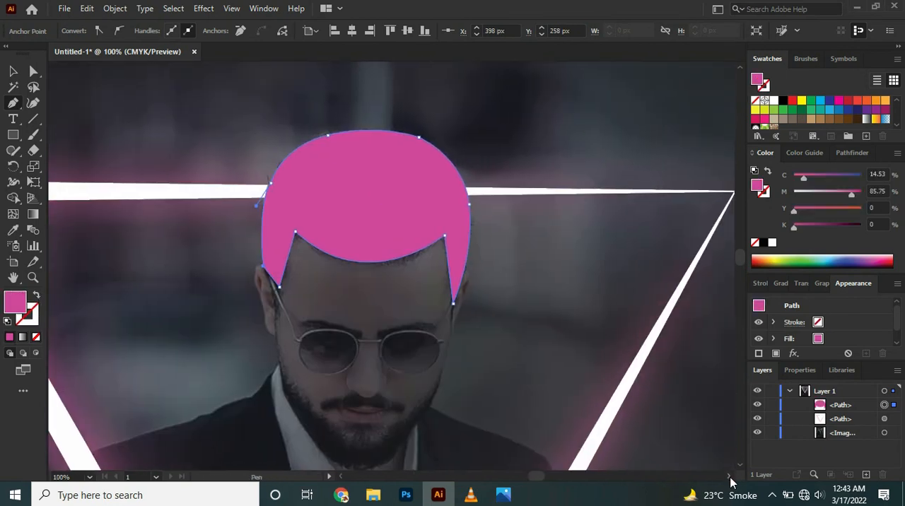
- Apply a Gaussian Blur with a radius of about 39 pixels to the hair shape
left_click(203, 8)
left_click(364, 232)
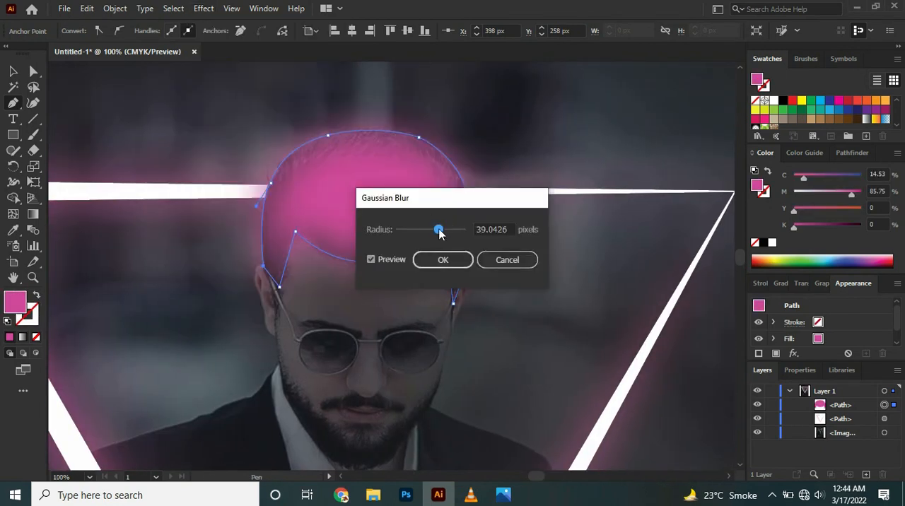
left_click(443, 260)
- Blend the hair shape in Overlay mode at 53% opacity and deselect it
left_click(801, 283)
left_click(780, 403)
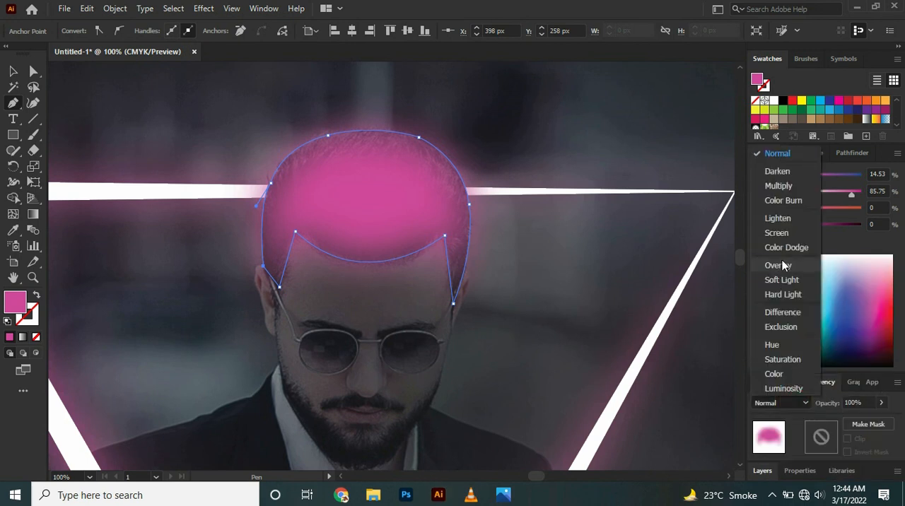
left_click(778, 258)
left_click(881, 402)
left_click_drag(880, 421, 856, 422)
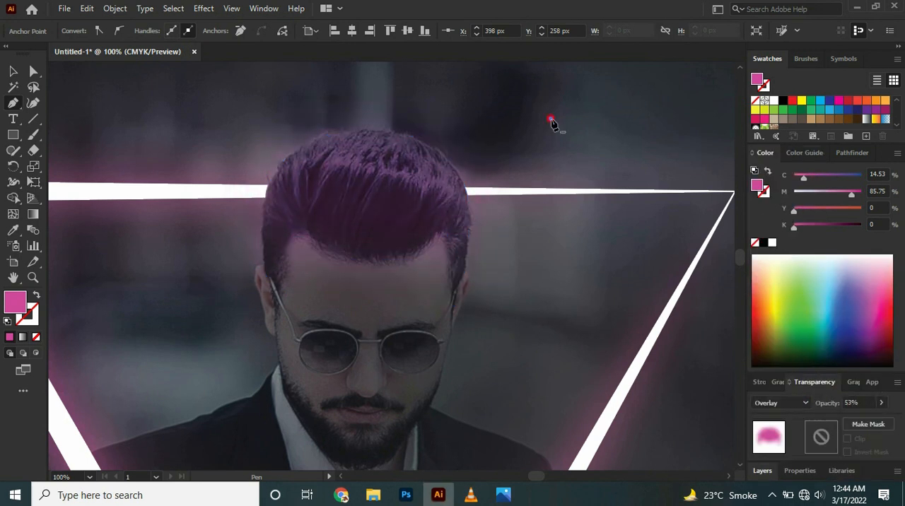
left_click(552, 120)
- Reselect the hair shape and set its opacity to 28%
key("ctrl+minus")
key("ctrl+minus")
key("ctrl+minus")
key("ctrl+equal")
key("ctrl+equal")
left_click(13, 72)
left_click(276, 311)
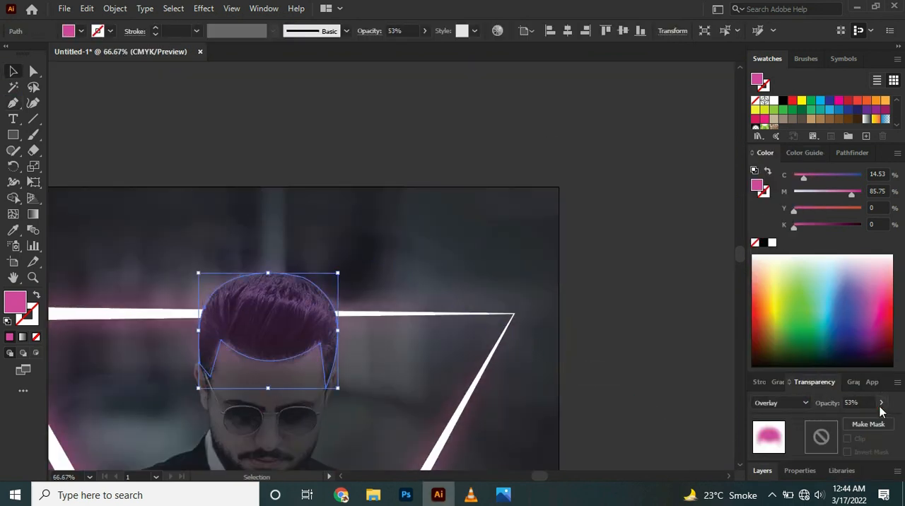
left_click(882, 402)
left_click_drag(858, 421, 846, 421)
left_click(655, 419)
scroll(488, 446, "down", 7)
scroll(468, 452, "left", 9)
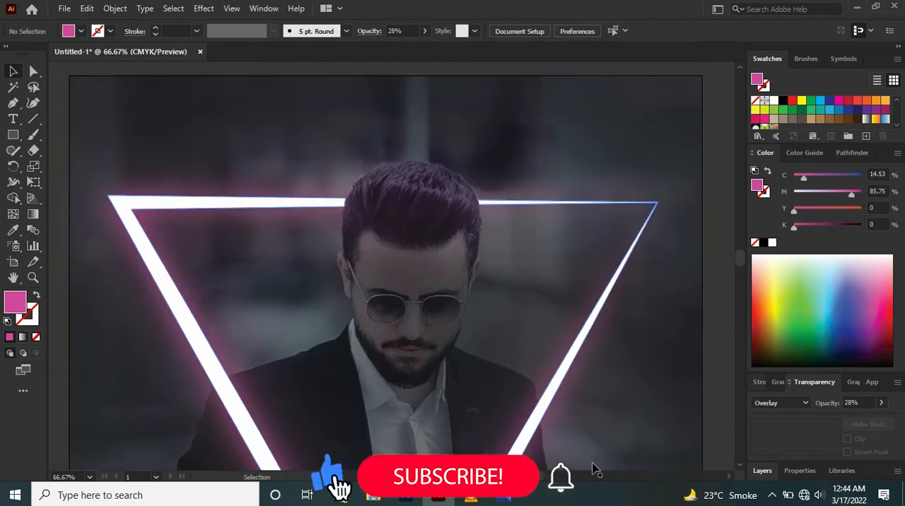
- Trace the left ear and the left edge of the beard with the Pen tool as an unfilled magenta stroke
scroll(465, 447, "down", 3)
key("equal")
right_click(13, 103)
left_click(61, 106)
key("ctrl+equal")
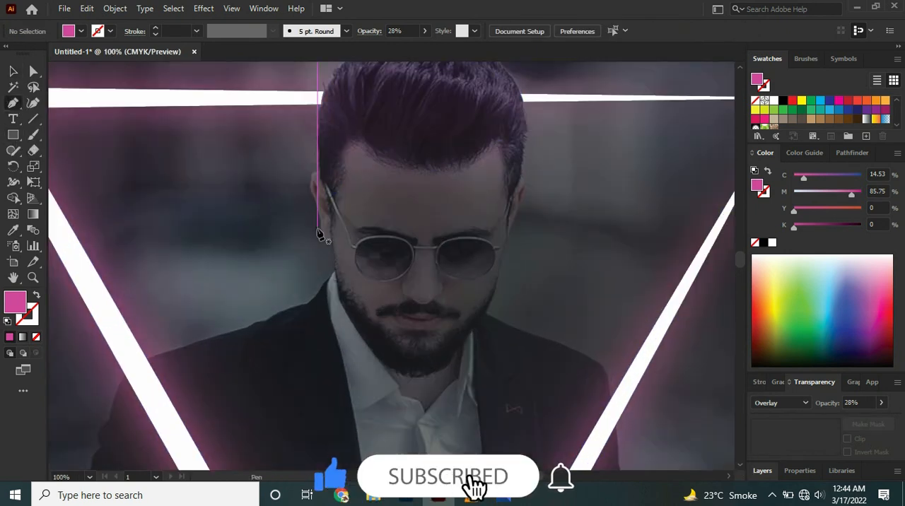
left_click(323, 192)
key("ctrl+equal")
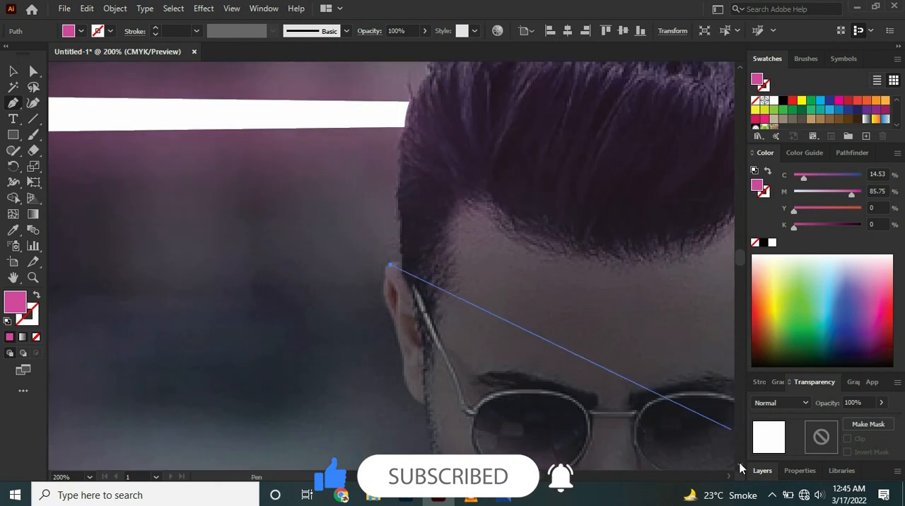
left_click(740, 465)
left_click_drag(386, 154, 400, 205)
left_click(37, 295)
left_click(391, 158)
left_click(393, 172)
left_click(400, 204)
left_click(404, 229)
left_click(427, 251)
left_click(449, 371)
left_click(472, 415)
left_click(507, 461)
- Continue the beard path around the chin and up the right jaw to the top of the right ear
left_click(740, 465)
left_click(730, 477)
left_click(730, 476)
left_click(341, 380)
left_click(381, 407)
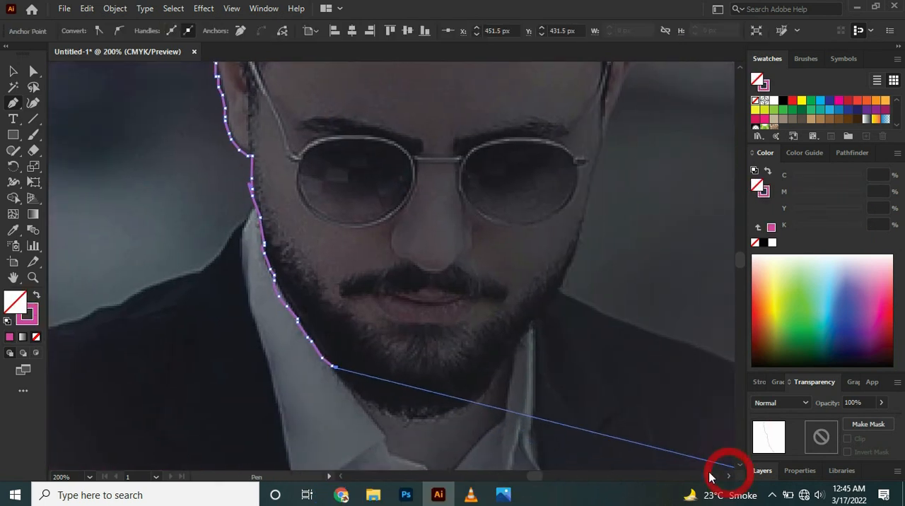
left_click(451, 412)
left_click(473, 409)
left_click(492, 384)
left_click(519, 358)
left_click(531, 338)
left_click_drag(602, 134, 744, 362)
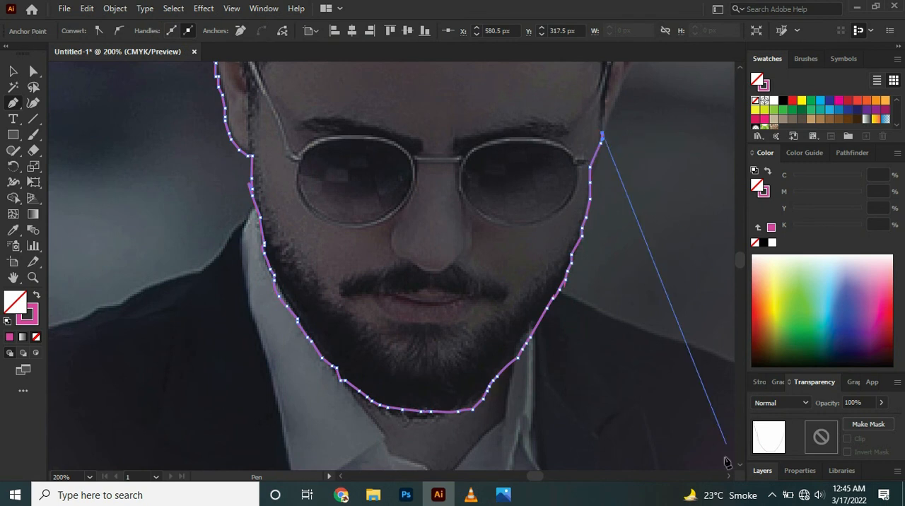
left_click(740, 67)
left_click(640, 170)
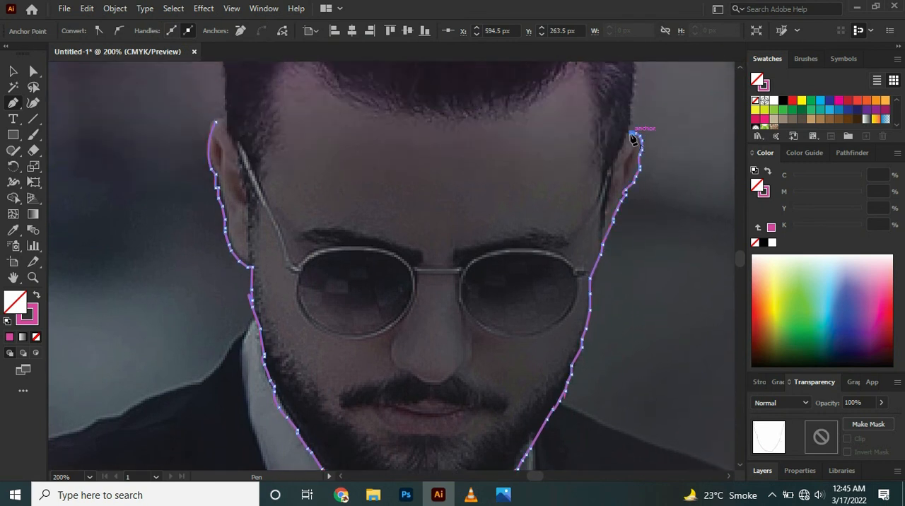
- Trace the path back down the inner edge of the right ear, sideburn and beard toward the mouth
left_click(611, 155)
left_click(600, 183)
left_click(588, 226)
left_click(585, 275)
left_click(584, 309)
left_click(574, 333)
left_click(526, 385)
left_click(502, 402)
- Continue the beard path around the moustache and beneath the lower lip
left_click(439, 387)
left_click(311, 401)
left_click(382, 405)
left_click(477, 401)
left_click(443, 446)
left_click(413, 433)
- Close the path up the inner left beard and ear, and swap its stroke and fill for a solid magenta shape
left_click(305, 405)
left_click(291, 356)
left_click(273, 316)
left_click(262, 279)
left_click(254, 237)
left_click(261, 151)
left_click(246, 119)
left_click(215, 122)
left_click(37, 295)
- Apply a Gaussian Blur to the beard shape
left_click(13, 71)
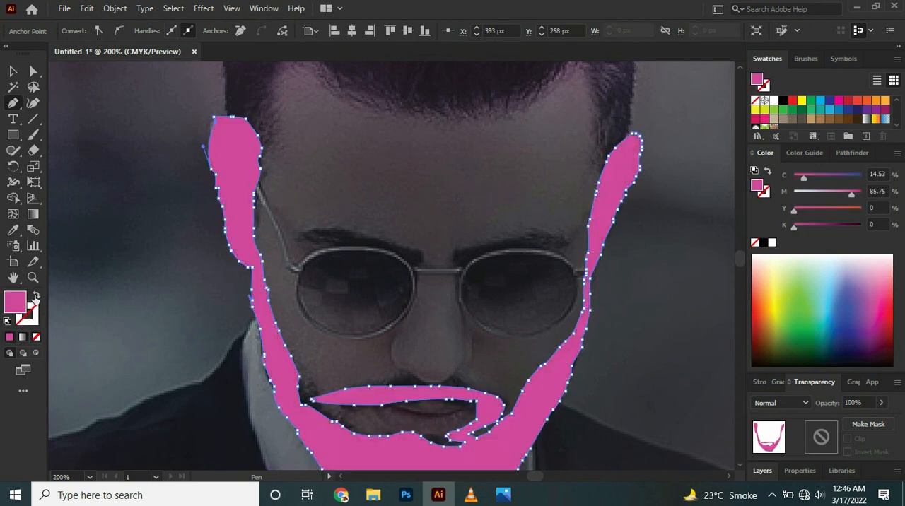
left_click(204, 8)
left_click(226, 32)
left_click(442, 263)
- Set the beard shape's blending mode to Soft Light
key("ctrl+minus")
key("ctrl+minus")
key("ctrl+minus")
key("ctrl+minus")
left_click(780, 402)
left_click(775, 278)
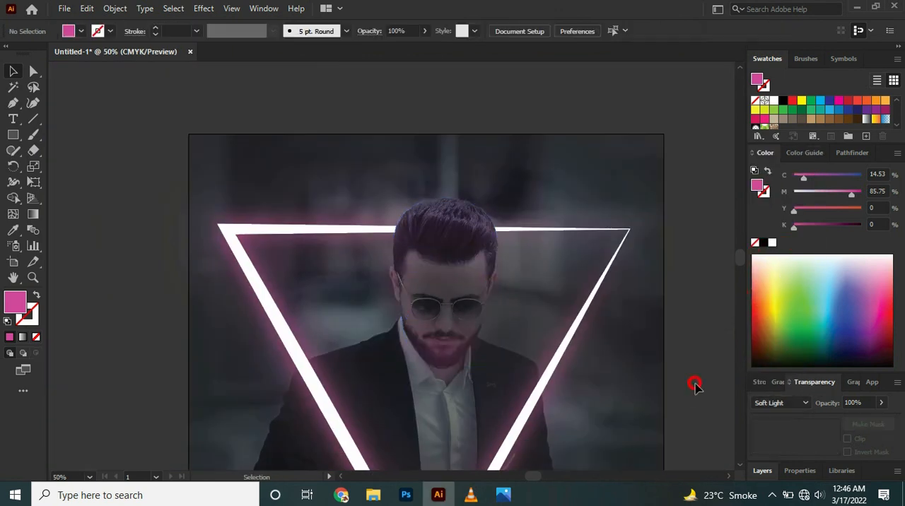
- Lower the beard shape's opacity to 54% and deselect it
left_click(881, 403)
left_click_drag(881, 418, 857, 419)
left_click(707, 379)
left_click(458, 352)
left_click(881, 403)
left_click(674, 383)
- Trace the top edge of the jacket's left shoulder with the Pen tool, from the neon bar towards the neck
key("ctrl+plus")
key("ctrl+plus")
scroll(740, 470, "down", 3)
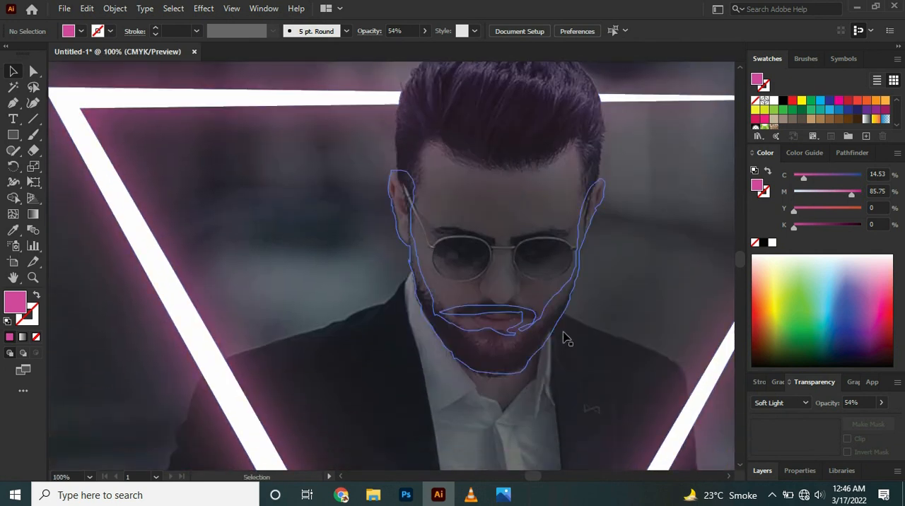
right_click(18, 135)
left_click(68, 141)
key("p")
key("ctrl+minus")
key("ctrl+minus")
key("ctrl+plus")
key("ctrl+plus")
key("ctrl+plus")
left_click(145, 404)
left_click(186, 387)
left_click(193, 387)
left_click(203, 387)
left_click(218, 378)
left_click(234, 371)
left_click(253, 369)
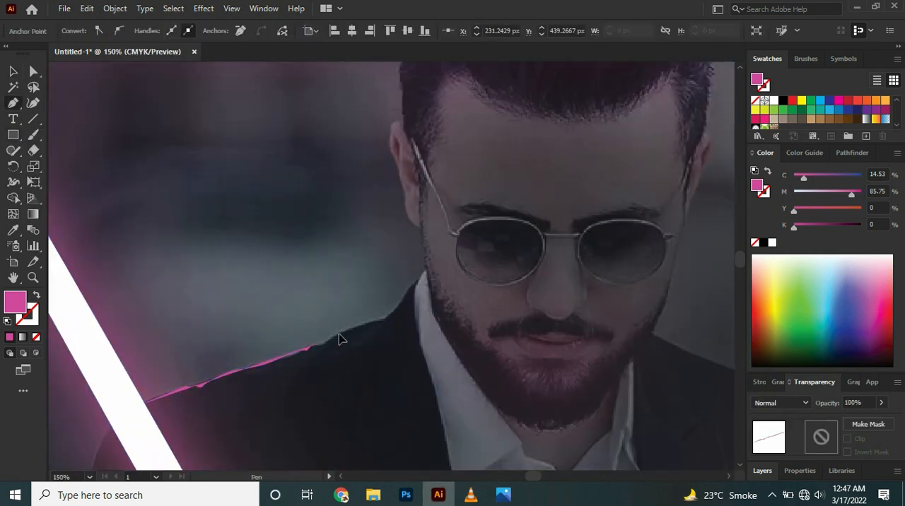
- Continue the path as a stroke-only outline up to the left collar, beneath the beard and up to the right collar
left_click(425, 269)
key("shift+x")
left_click(431, 306)
left_click(414, 295)
left_click(417, 327)
left_click(426, 370)
left_click(490, 401)
left_click(538, 422)
left_click(655, 331)
- Extend the path along the top of the right shoulder and down to the right neon bar
left_click(729, 476)
left_click(729, 477)
left_click(484, 336)
left_click(500, 347)
left_click(565, 365)
left_click(653, 409)
left_click(663, 446)
- Select the shoulder and collar path and set its magenta stroke weight to 9 pt
left_click(14, 71)
left_click(125, 254)
left_click(146, 346)
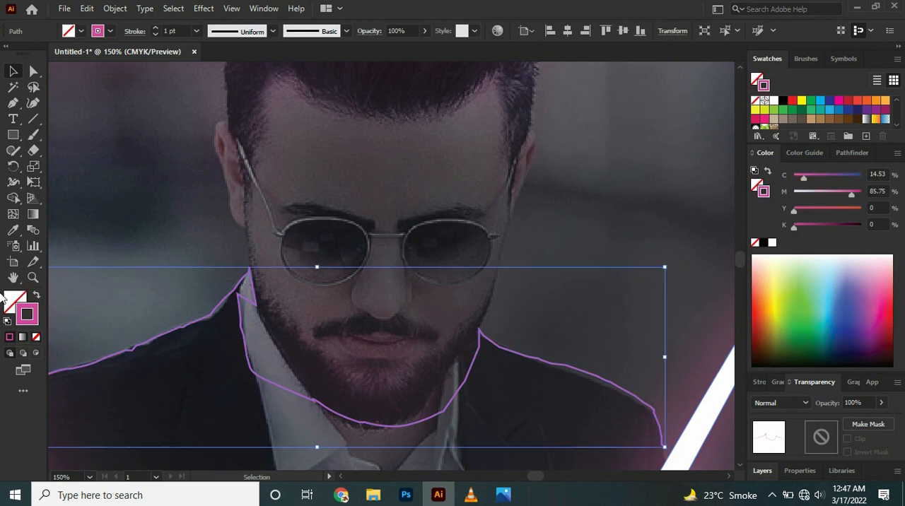
left_click(154, 29)
- Apply a Gaussian Blur with a radius of 47.7234 pixels to the shoulder and collar path
left_click(203, 9)
mouse_move(226, 232)
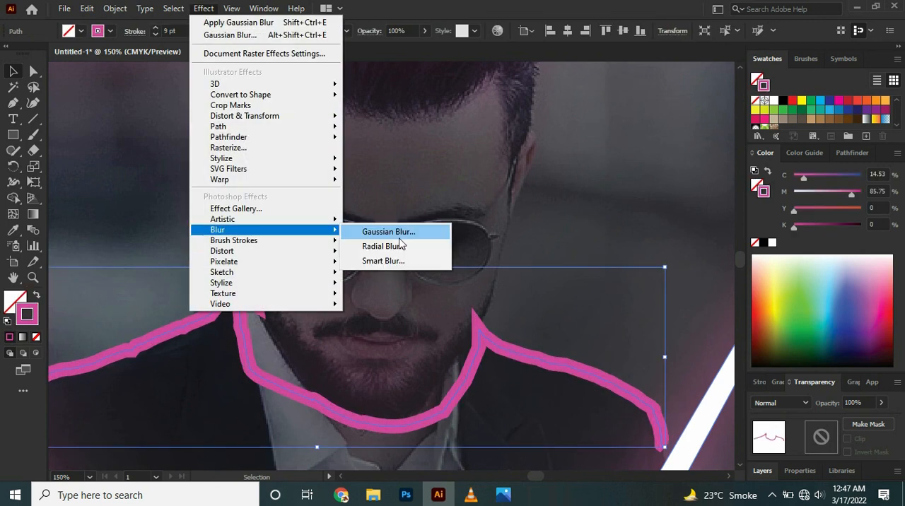
left_click(384, 231)
left_click(440, 231)
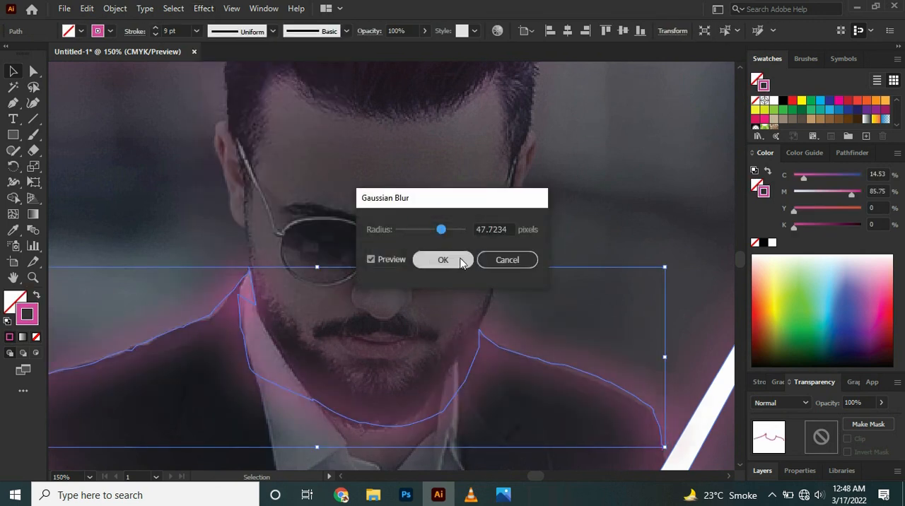
left_click(507, 260)
- Set the shoulder path's blending mode to Soft Light, lower its opacity, and deselect it
left_click(781, 403)
left_click(787, 278)
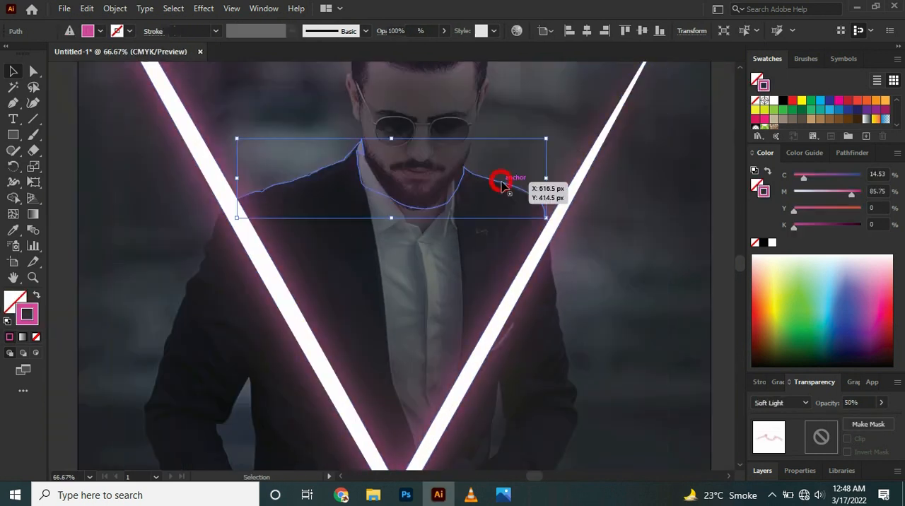
left_click_drag(504, 178, 532, 203)
left_click(725, 207)
- Trace a closed path around the hand and forearm sleeve below the triangle's tip, filled solid magenta without a stroke
key("ctrl+minus")
key("ctrl+minus")
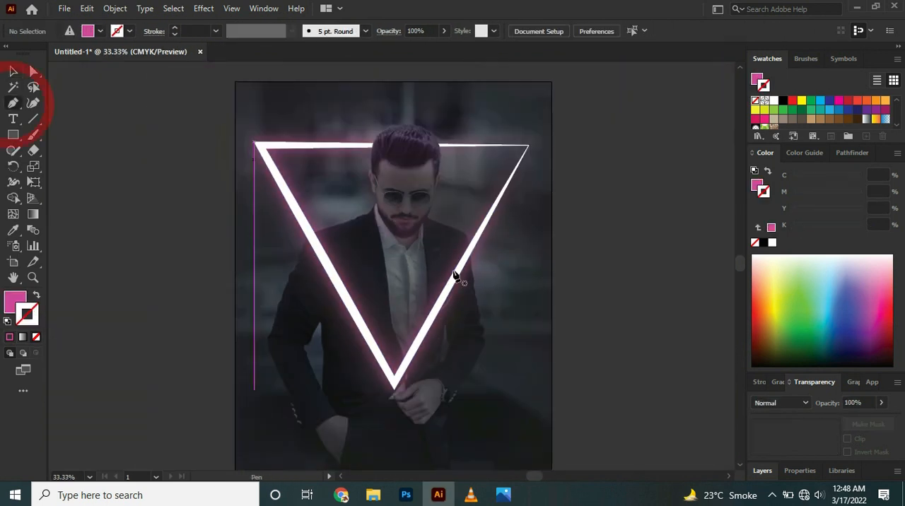
left_click(13, 103)
left_click(742, 465)
key("ctrl+equal")
key("ctrl+equal")
left_click(741, 466)
left_click(740, 470)
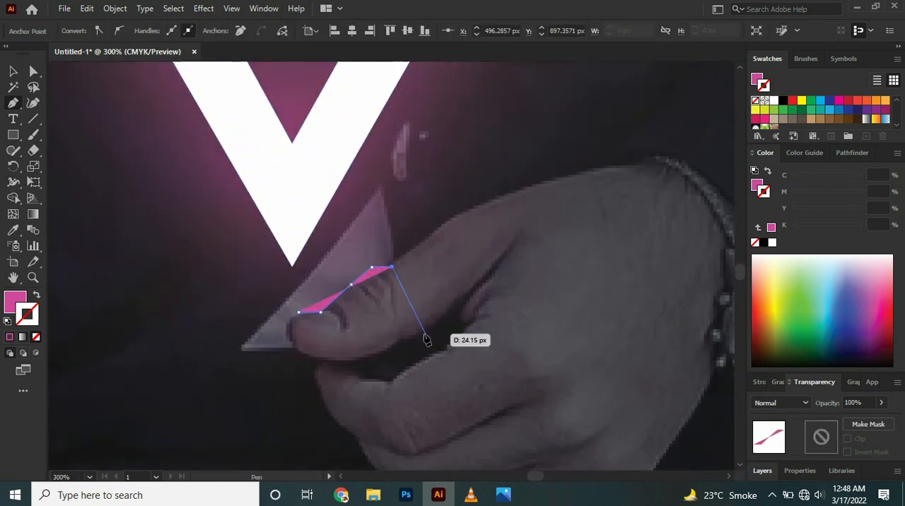
left_click(396, 266)
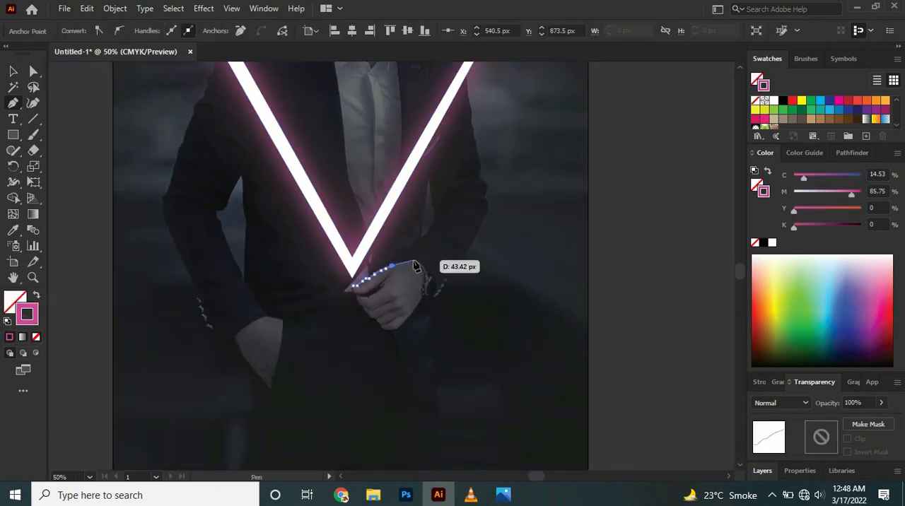
left_click(433, 226)
left_click(464, 265)
left_click(391, 333)
left_click(353, 286)
left_click(36, 295)
- Apply a Gaussian Blur to the hand and sleeve shape
left_click(204, 9)
left_click(378, 286)
mouse_move(443, 231)
left_mouse_down()
mouse_move(458, 235)
mouse_move(445, 232)
left_mouse_up()
left_click(453, 262)
- Set the hand and sleeve shape's blending mode to Soft Light and lower its opacity to about 61%
left_click(806, 405)
left_click(781, 282)
left_click(882, 403)
left_click_drag(881, 420, 861, 421)
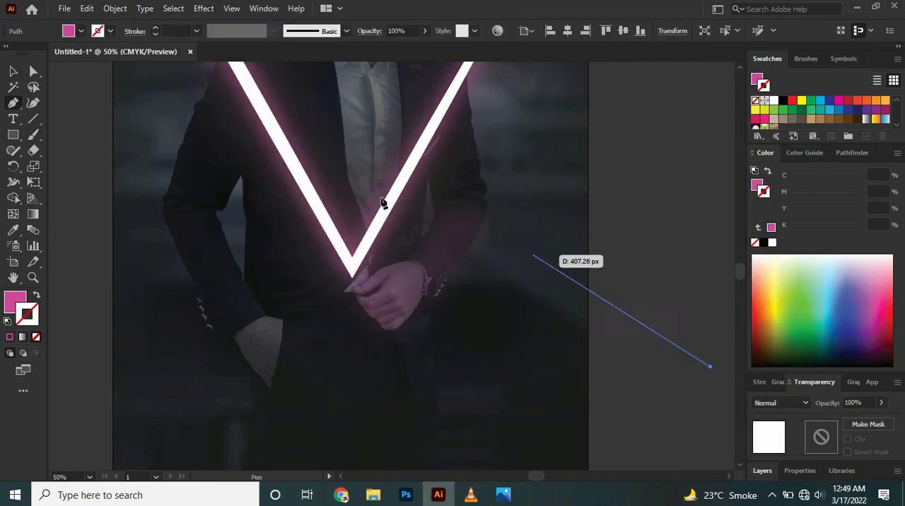
- Change the hand and sleeve shape's blending mode to Overlay and its opacity to 32%
left_click(572, 158)
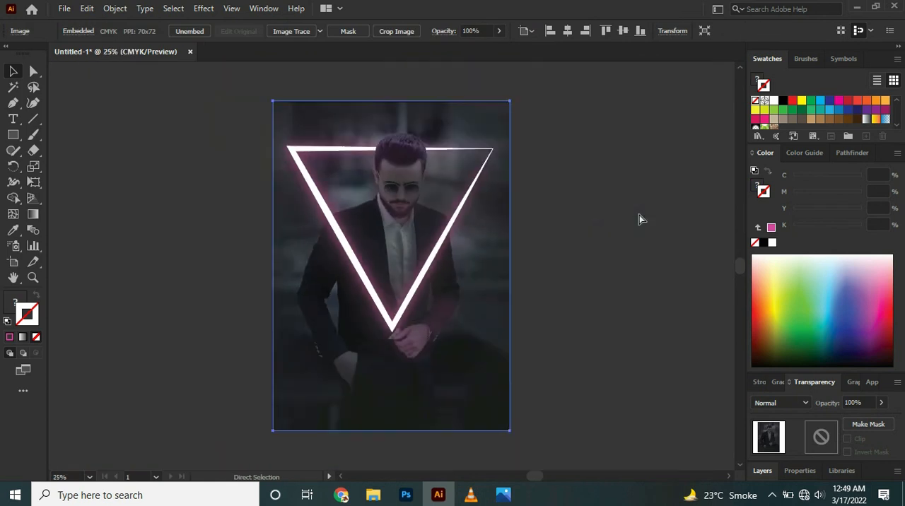
key("ctrl+equal")
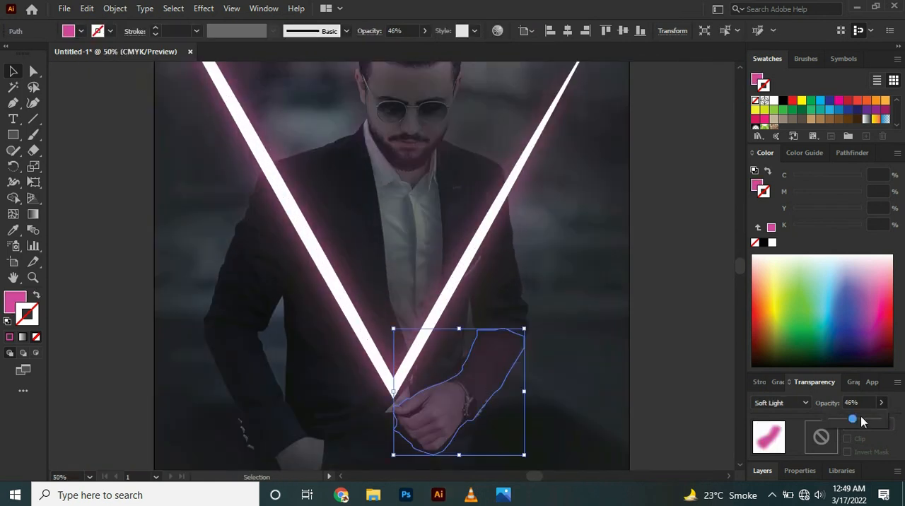
left_click(781, 403)
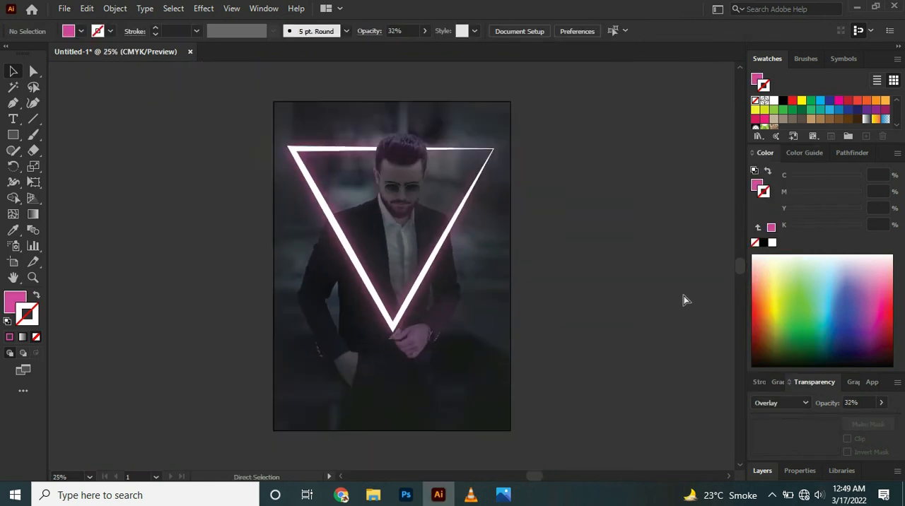
- Draw a solid magenta circle over the left lens of the sunglasses with the Ellipse tool
key("ctrl+equal")
key("ctrl+equal")
scroll(736, 84, "up", 5)
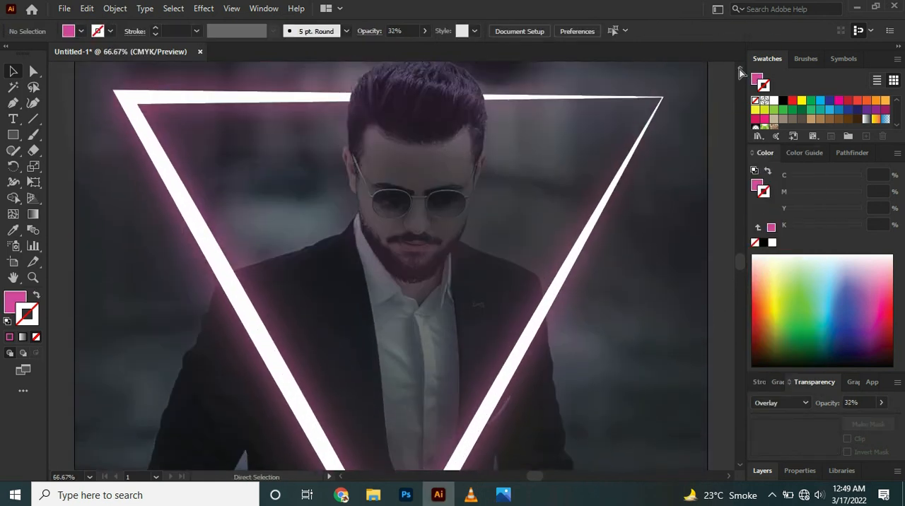
key("ctrl+equal")
left_click(16, 135)
left_click_drag(15, 139, 75, 157)
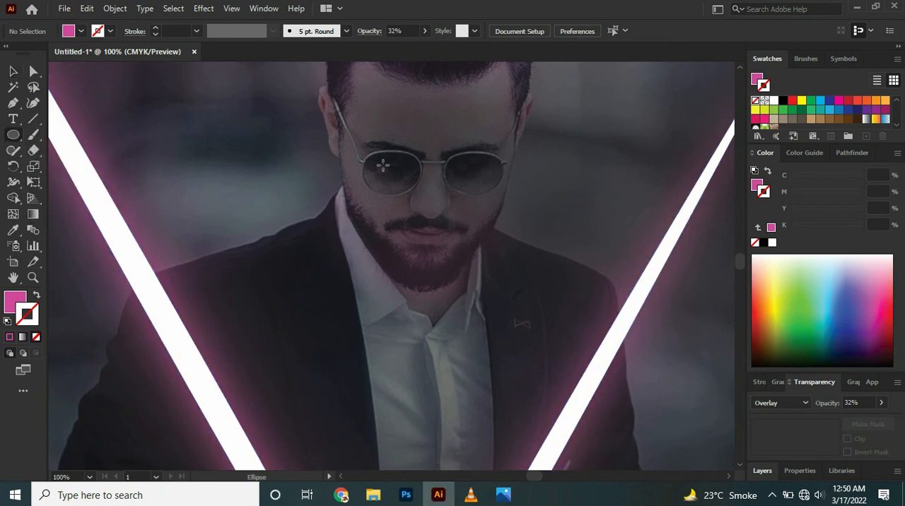
left_click_drag(394, 172, 410, 185)
left_click(12, 71)
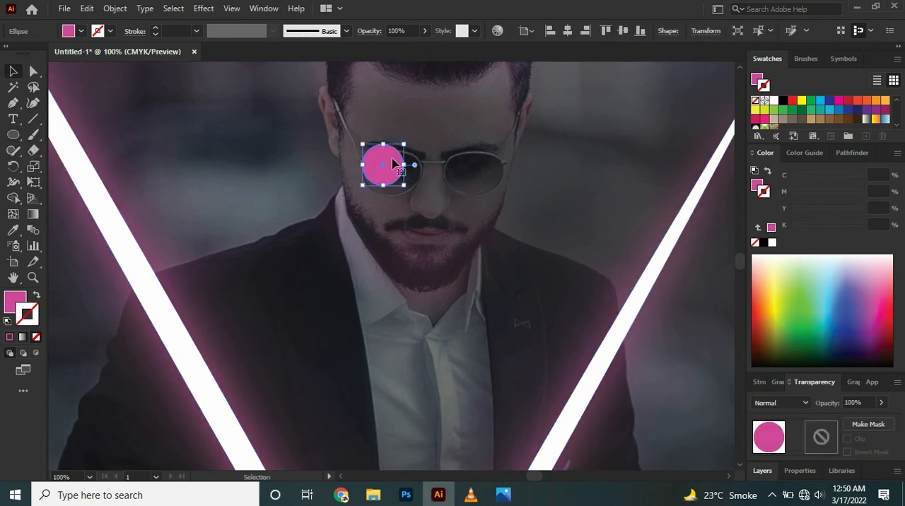
- Stretch the circle into an ellipse of about 55 by 40 px to fit the left lens, and copy it onto the right lens
left_click_drag(370, 172, 477, 193)
left_click_drag(476, 153, 477, 155)
left_click(551, 173)
left_click(126, 121)
- Select both lens ellipses and apply a Gaussian Blur with a radius of 28.1915 pixels
left_click(380, 170)
left_click(485, 178, "shift")
left_click(204, 8)
mouse_move(276, 230)
left_click(389, 285)
left_click_drag(443, 229, 436, 232)
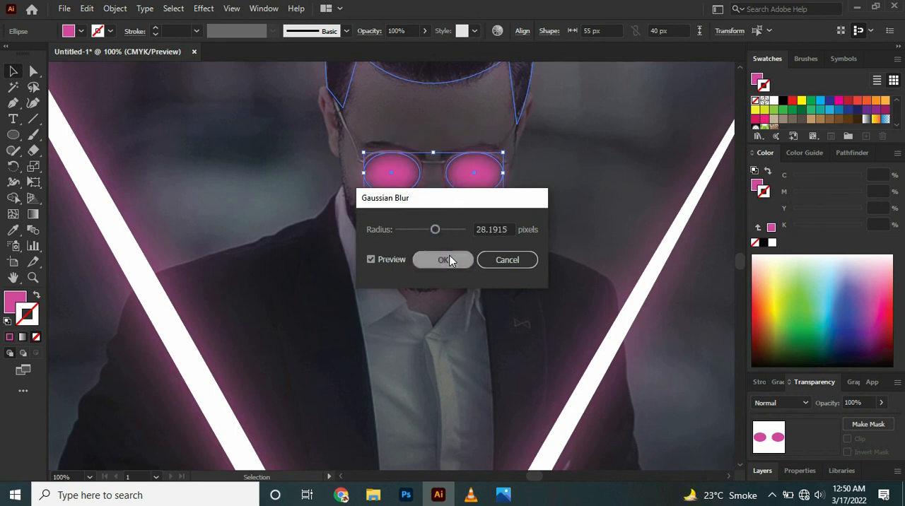